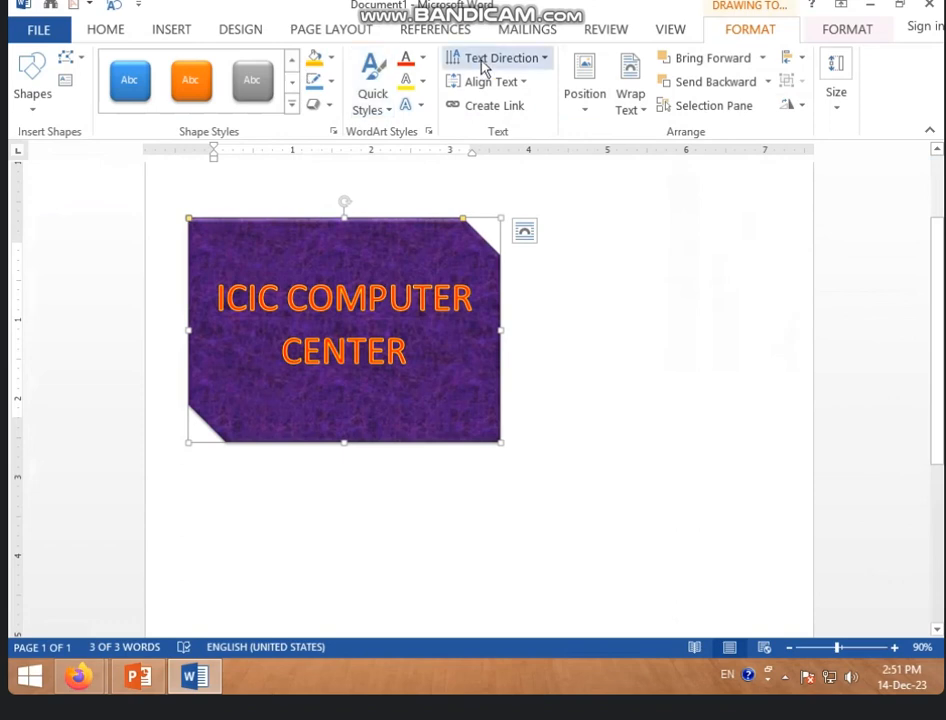
# Try rotating the purple shape's text 90° and 270°, and return it to horizontal.
pyautogui.click(545, 60)
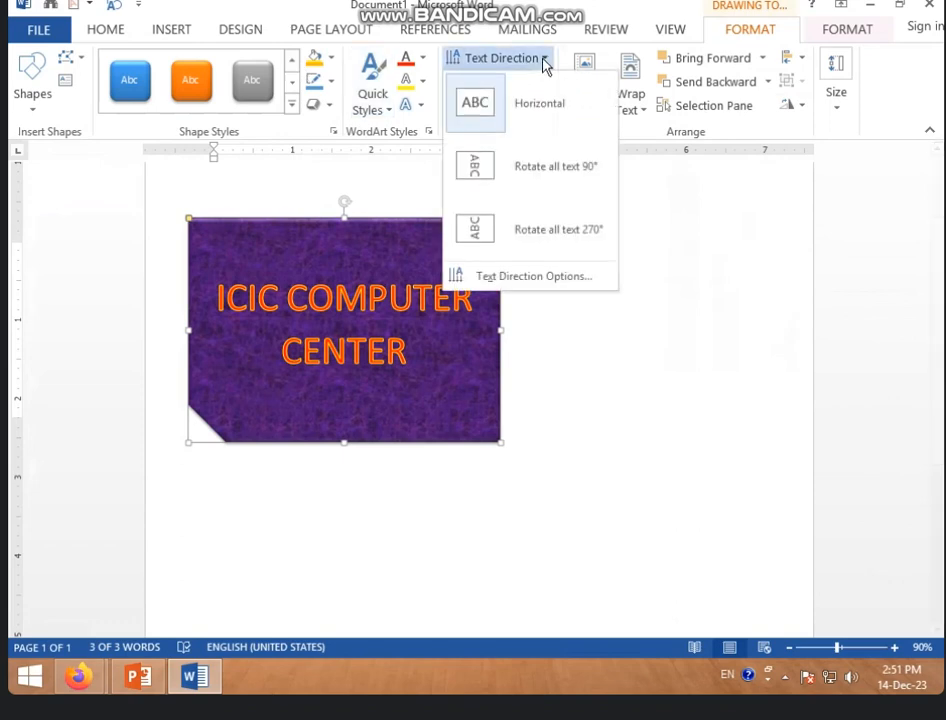
pyautogui.click(557, 176)
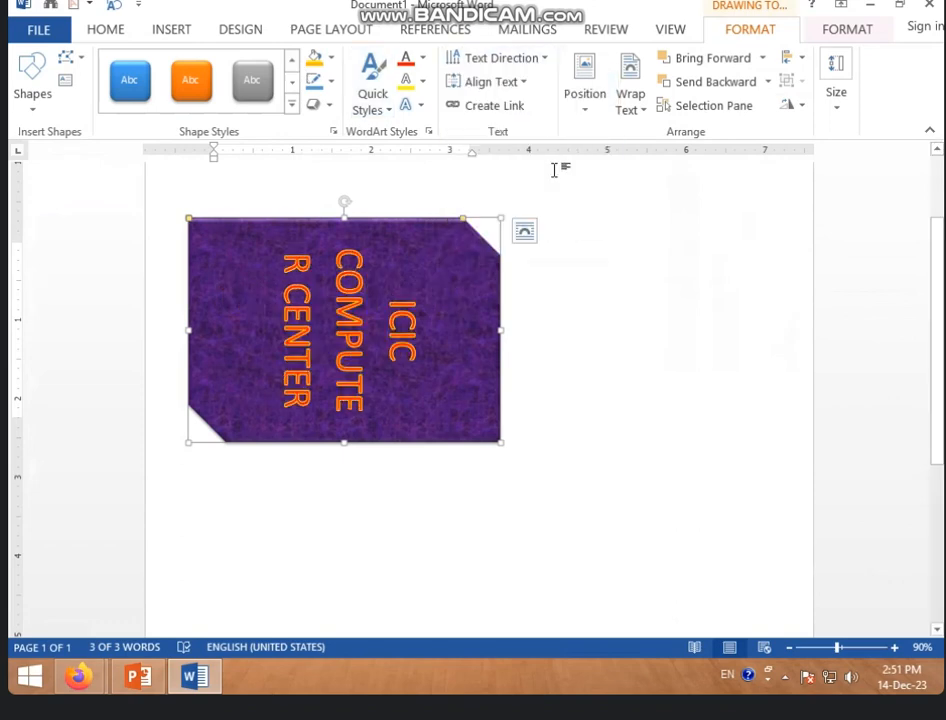
pyautogui.click(518, 66)
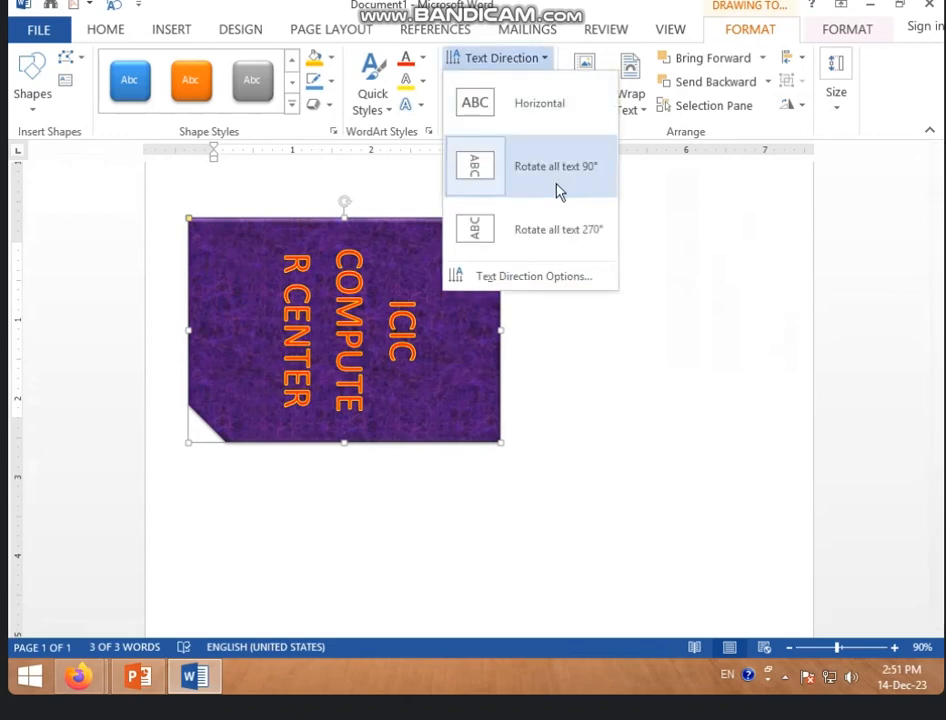
pyautogui.click(553, 236)
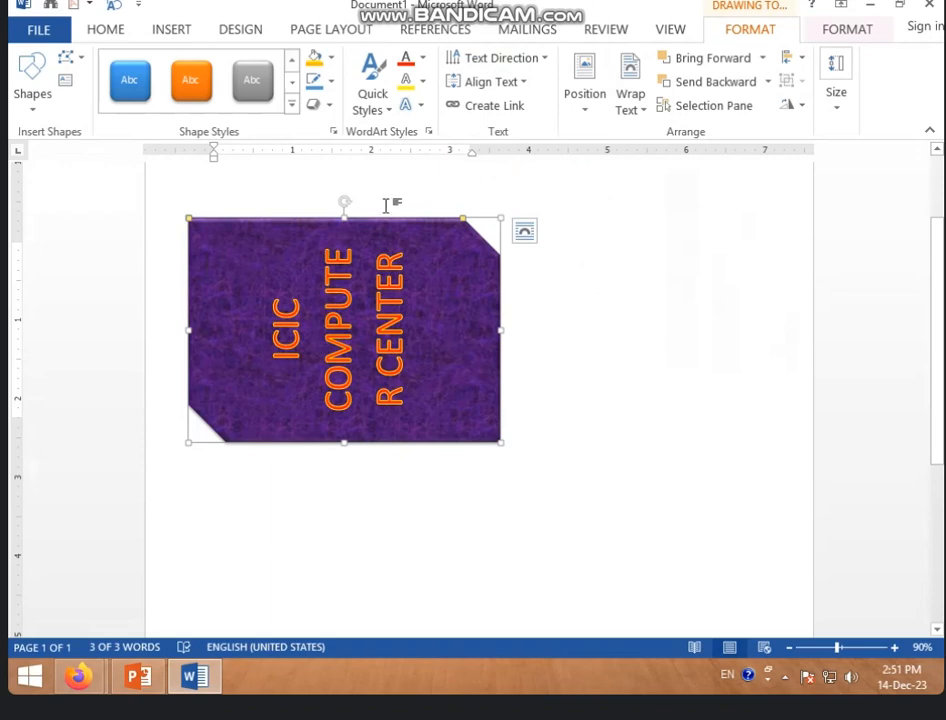
pyautogui.click(527, 63)
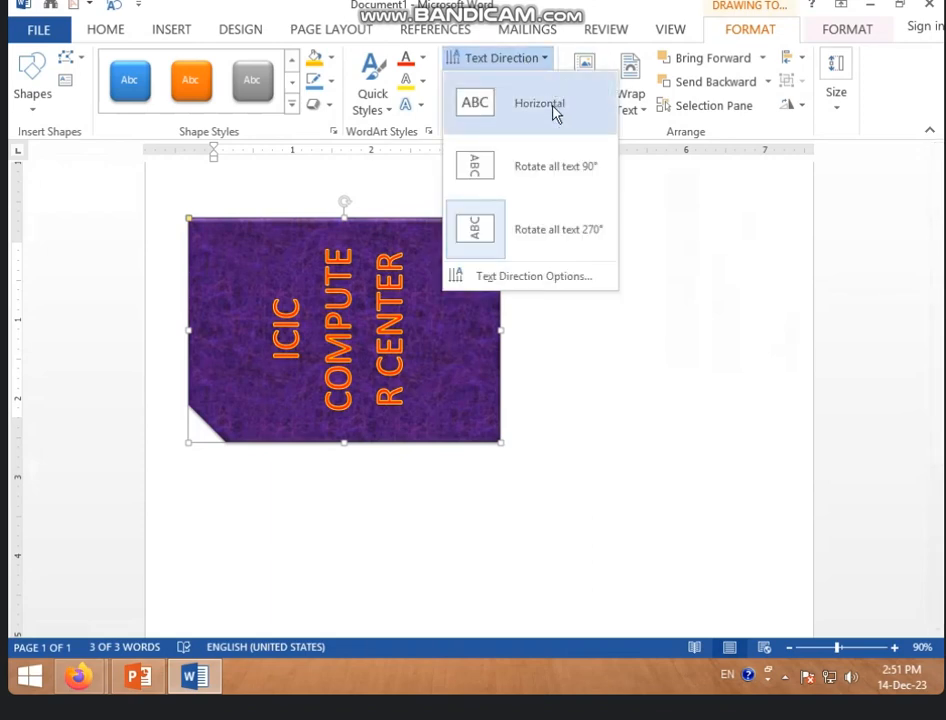
pyautogui.click(553, 106)
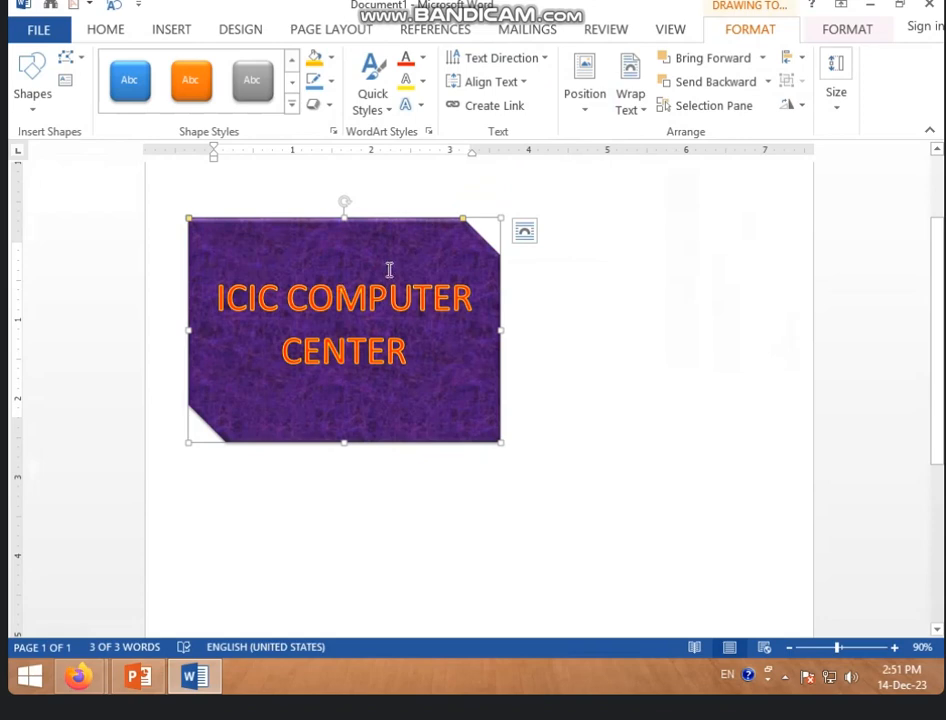
# Review the text direction and alignment options, keeping the purple shape's text Horizontal with Middle vertical alignment.
pyautogui.click(541, 61)
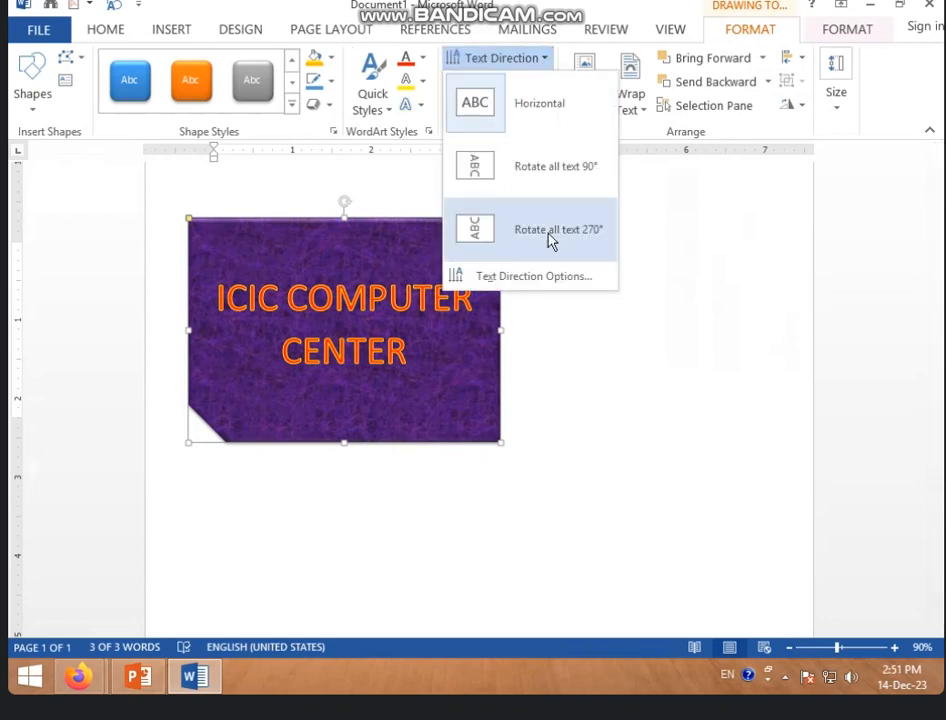
pyautogui.click(533, 278)
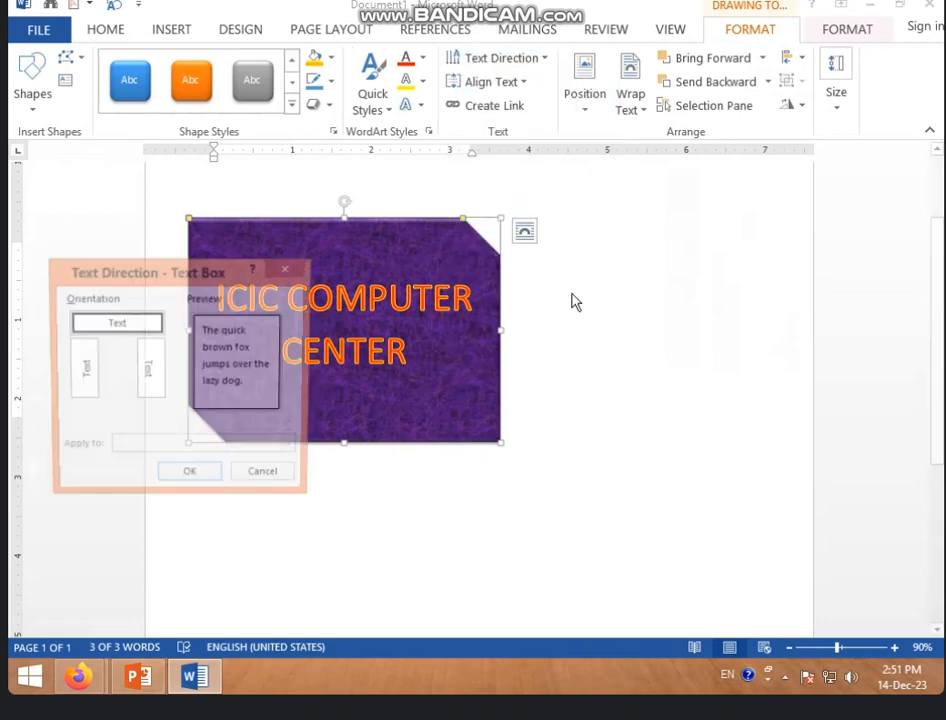
pyautogui.click(289, 270)
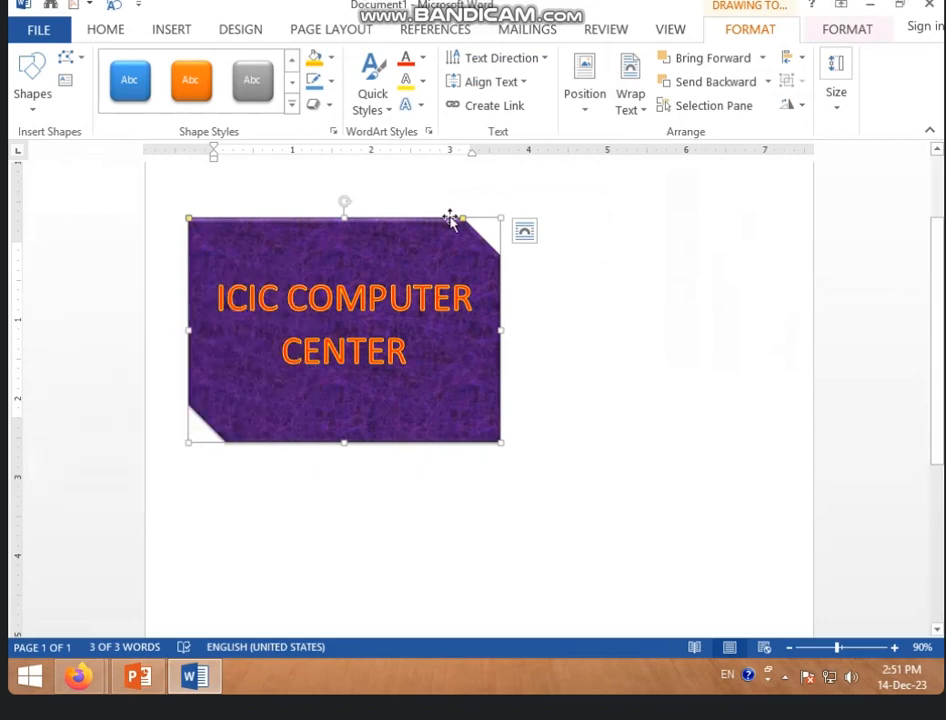
pyautogui.click(540, 60)
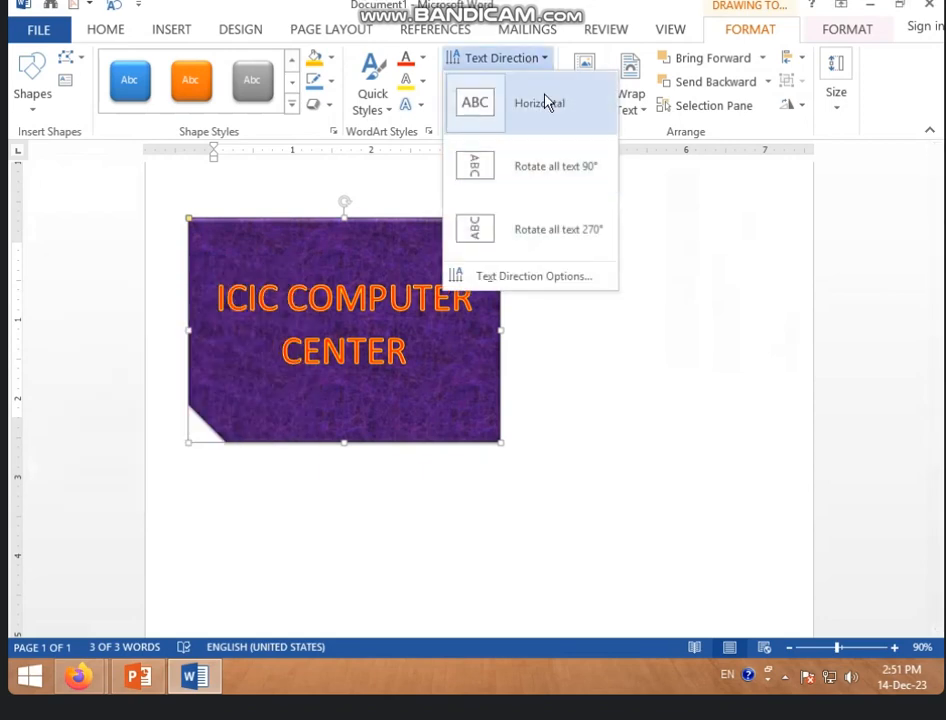
pyautogui.click(525, 104)
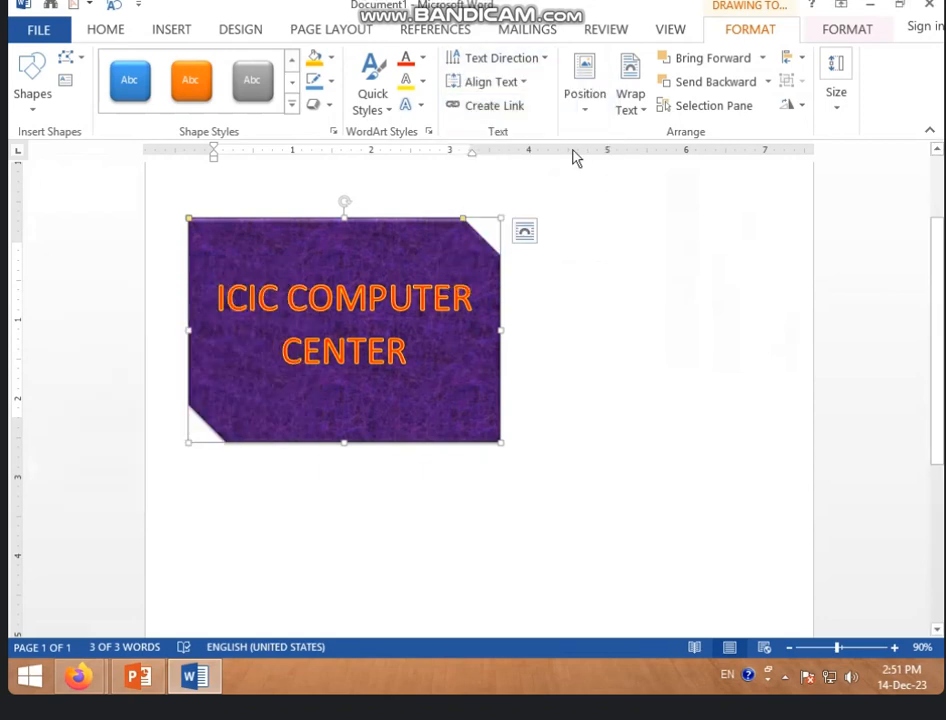
pyautogui.click(495, 85)
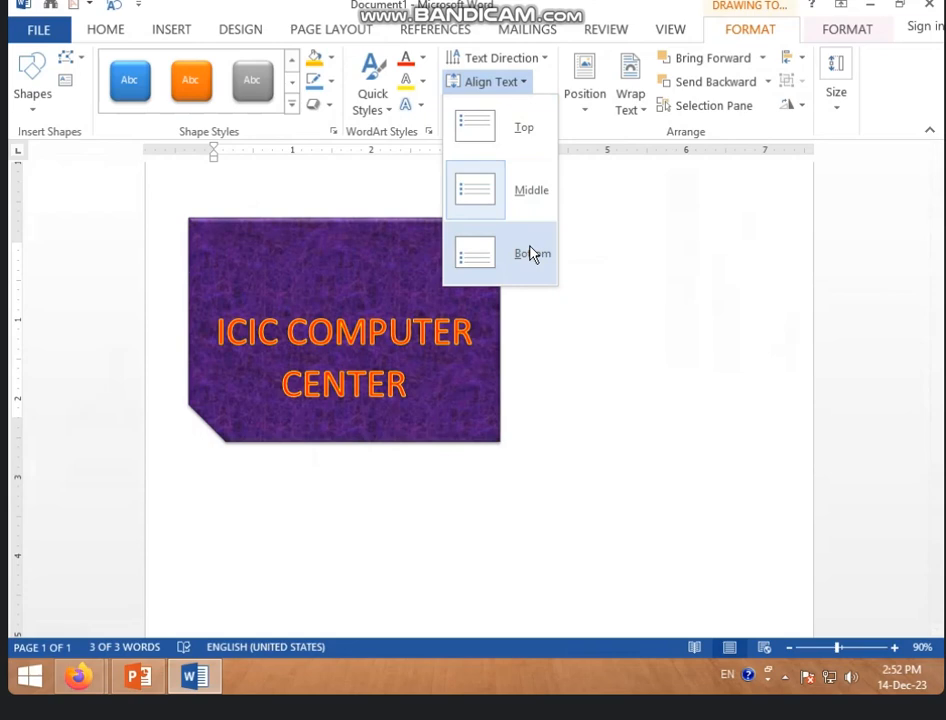
pyautogui.click(510, 205)
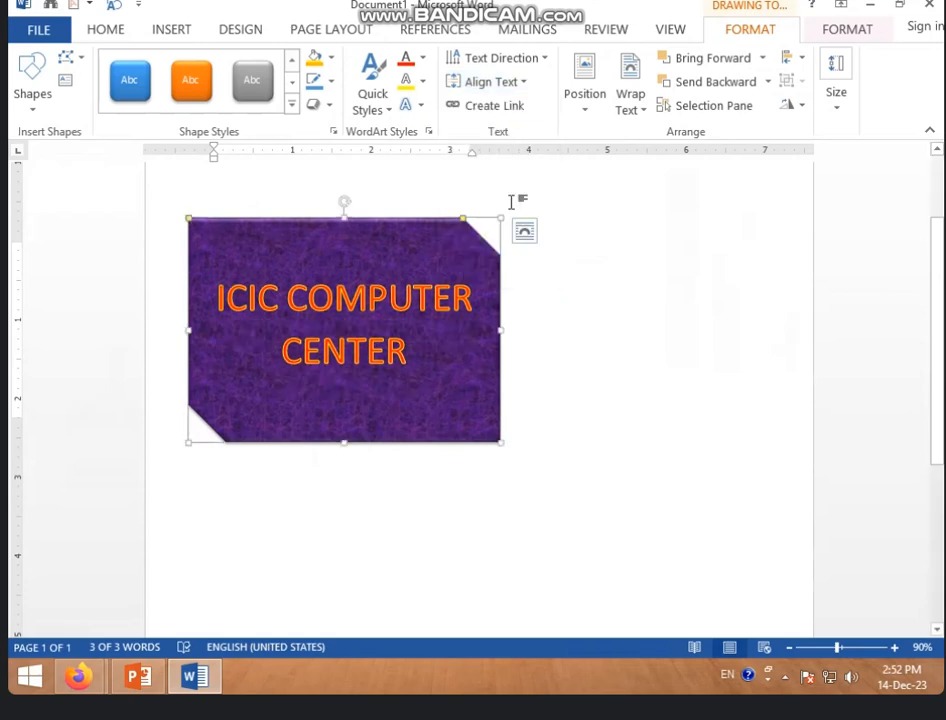
# Try to create a text link from the purple shape to the blank area below it.
pyautogui.click(498, 110)
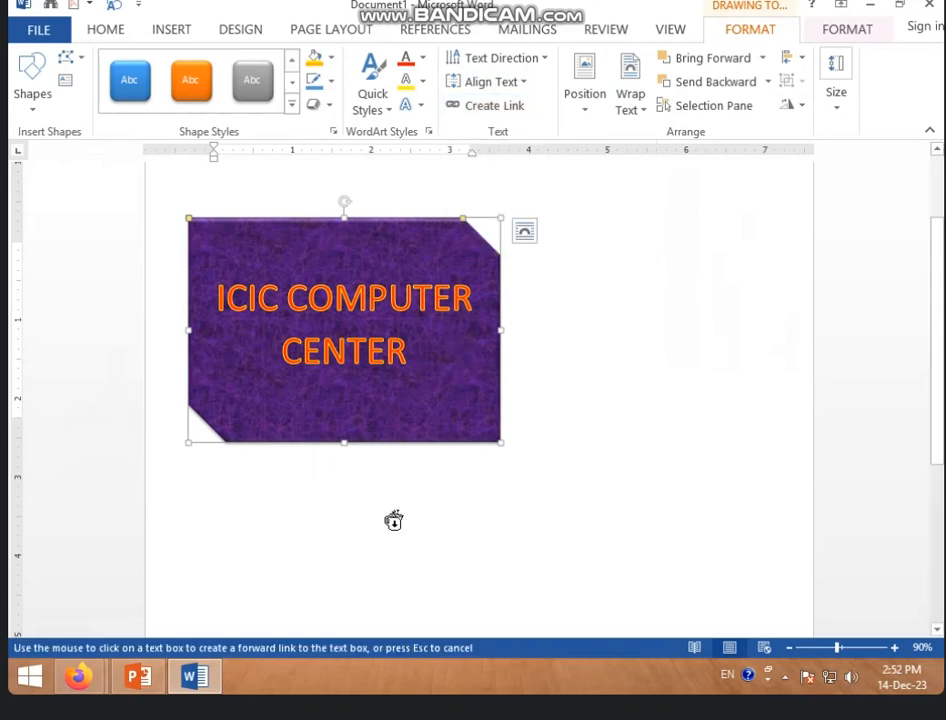
pyautogui.scroll(-2, 394, 519)
pyautogui.click(395, 458)
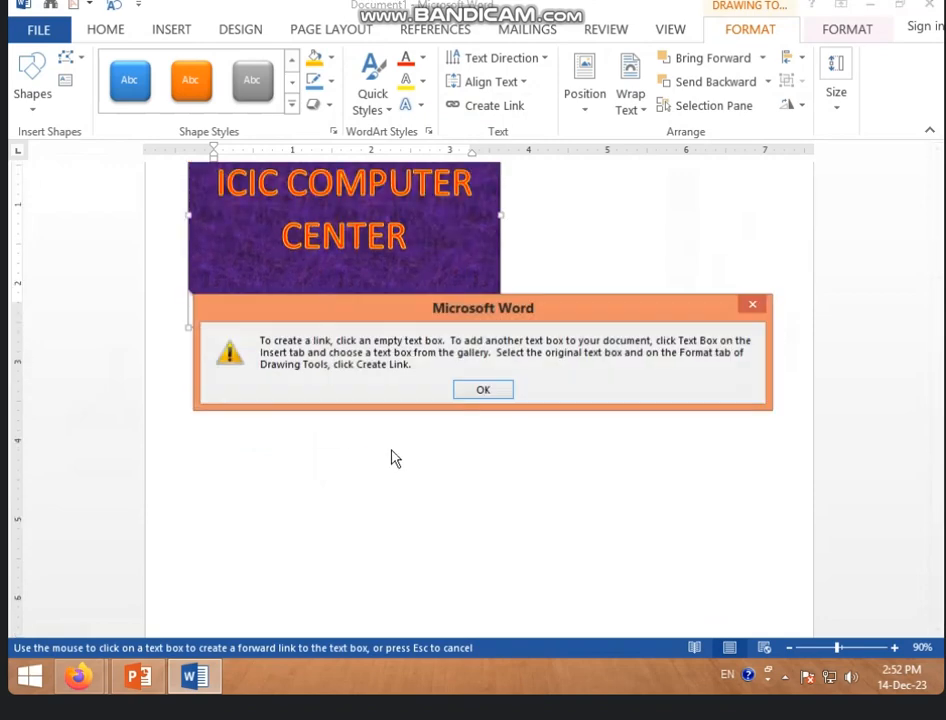
pyautogui.click(477, 390)
pyautogui.scroll(1, 525, 406)
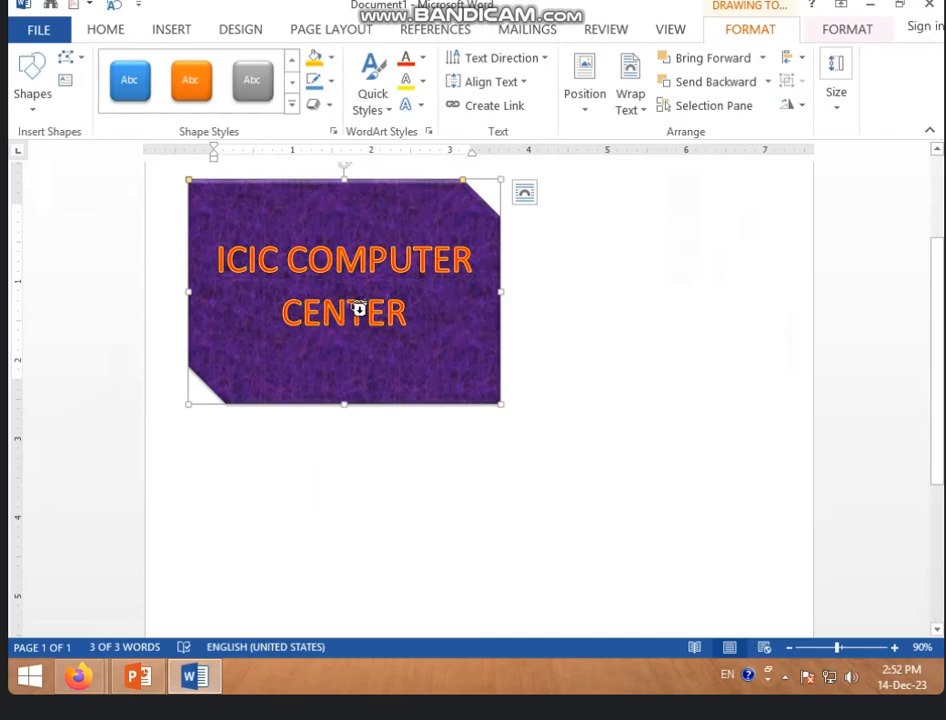
pyautogui.scroll(-3, 447, 500)
pyautogui.scroll(1, 446, 502)
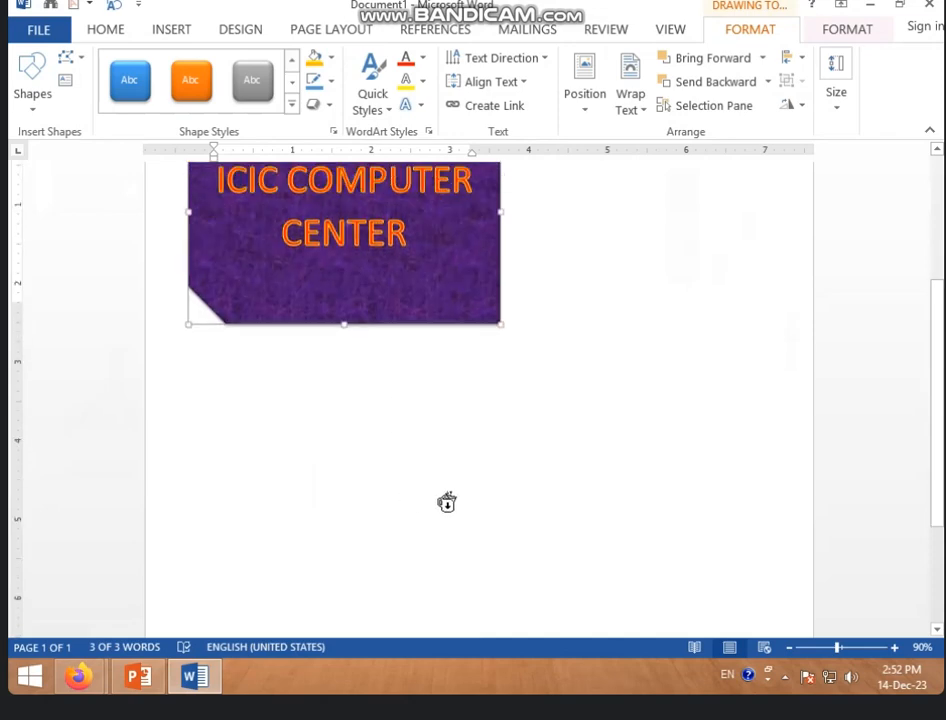
pyautogui.scroll(1, 447, 502)
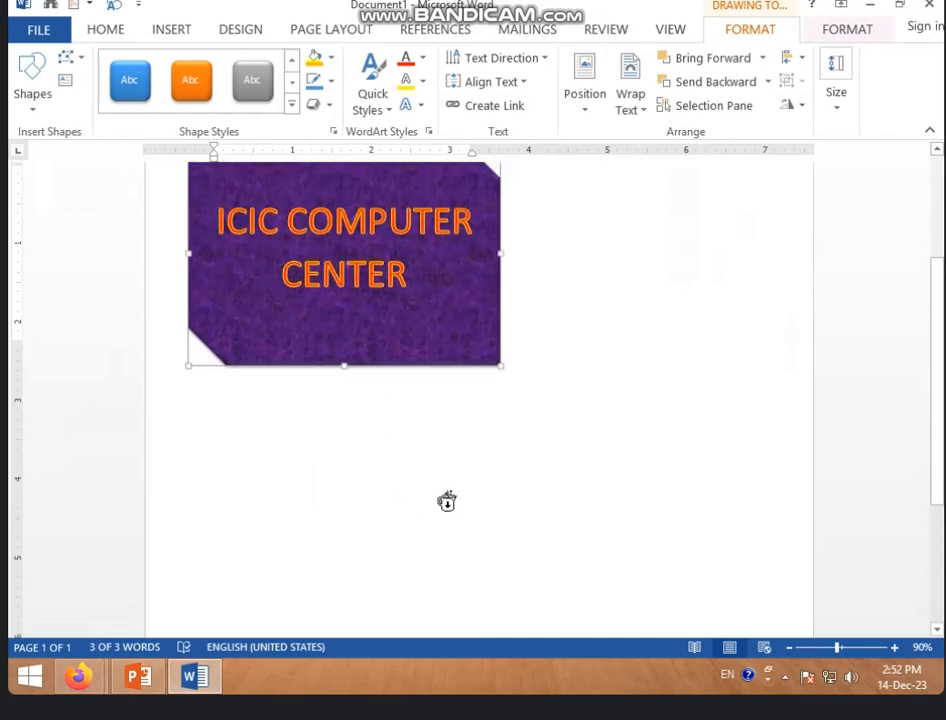
# Draw an empty text box below the purple shape and delete the stray empty box overlapping the shape's upper part.
pyautogui.click(66, 80)
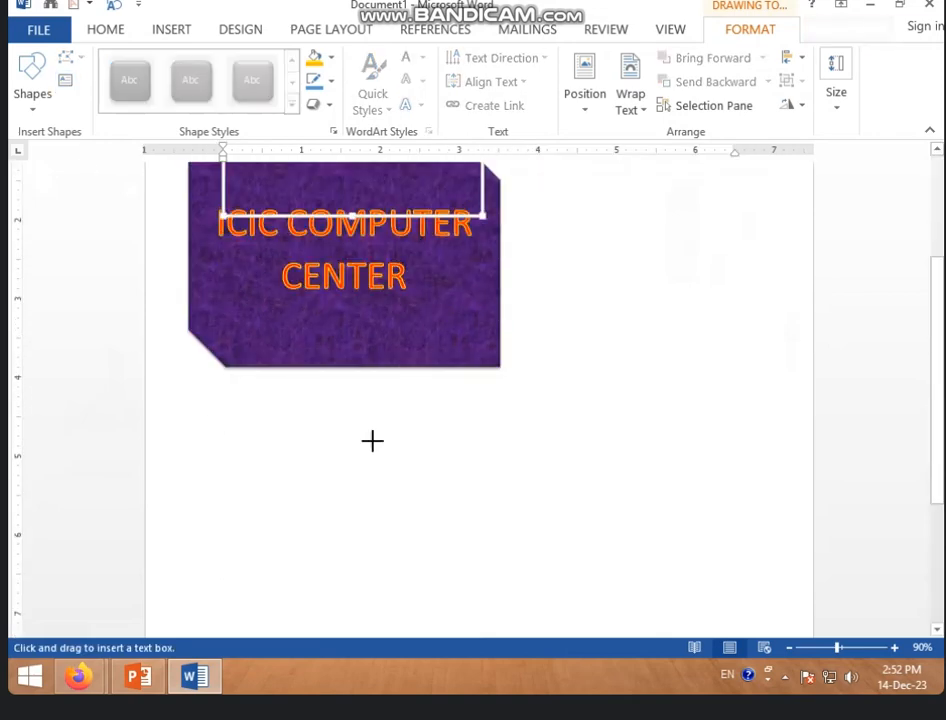
pyautogui.moveTo(267, 422); pyautogui.dragTo(535, 610)
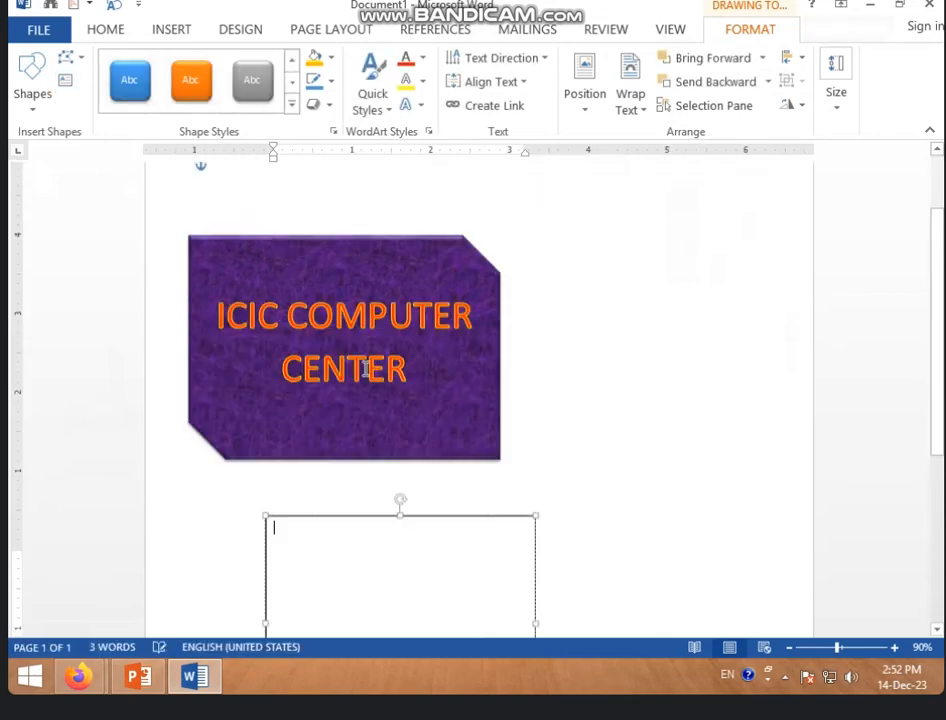
pyautogui.scroll(2, 355, 355)
pyautogui.click(326, 336)
pyautogui.click(295, 258)
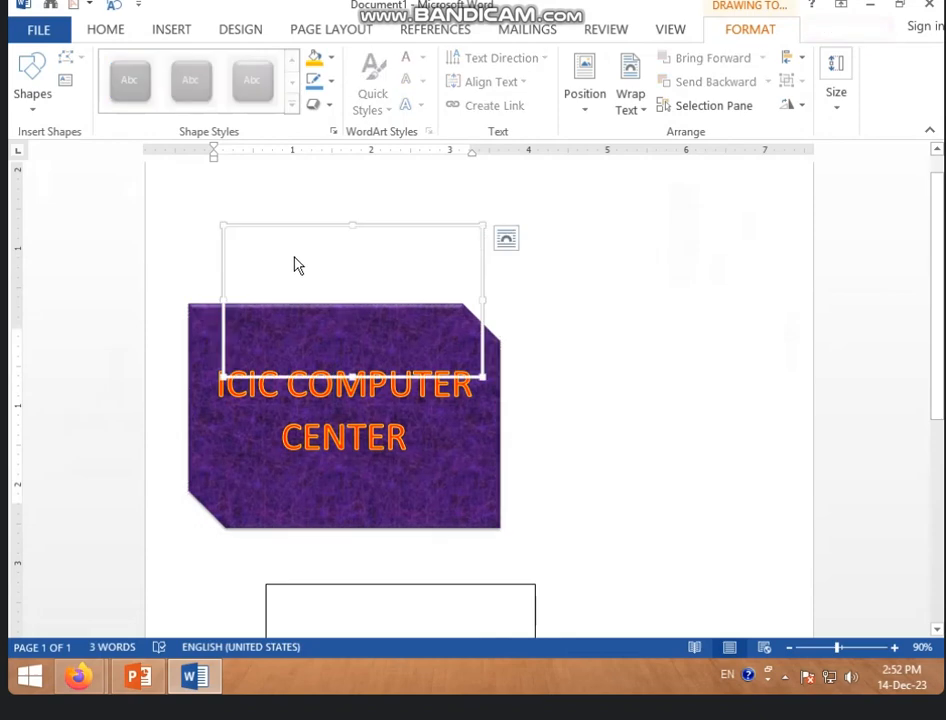
pyautogui.press('Delete')
# Add the filler text "JFDHKDKL DKJF KDJFKLDSJFK DJSLKFJSDKFJD SKLJF KLDSJF LKDSJDKJFKDSJ" after "ICIC COMPUTER CENTER" in the purple shape.
pyautogui.click(317, 348)
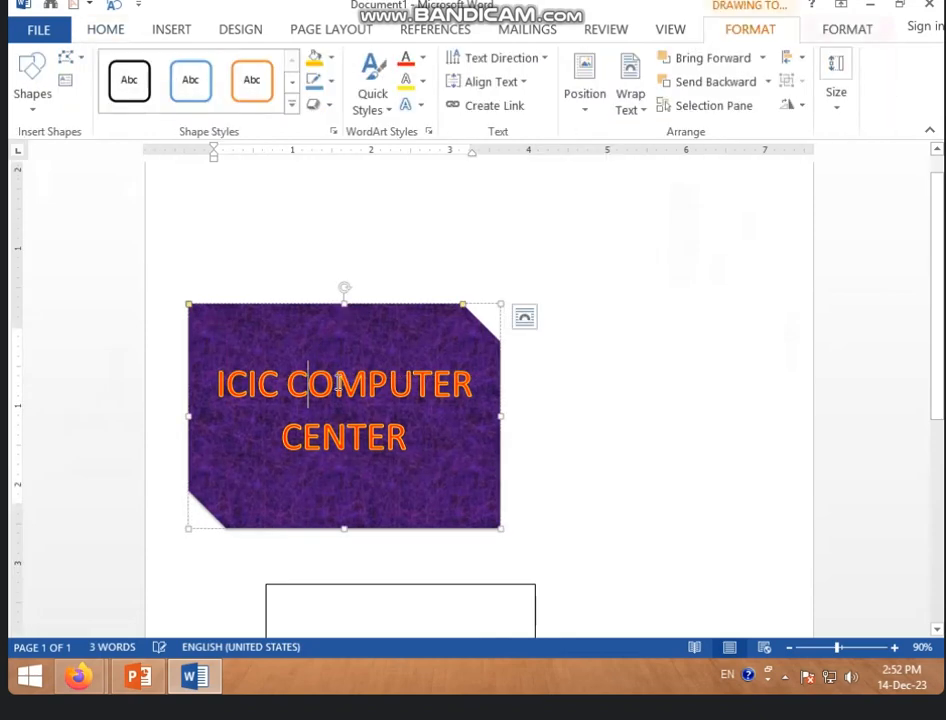
pyautogui.scroll(-2, 300, 386)
pyautogui.scroll(-1, 300, 386)
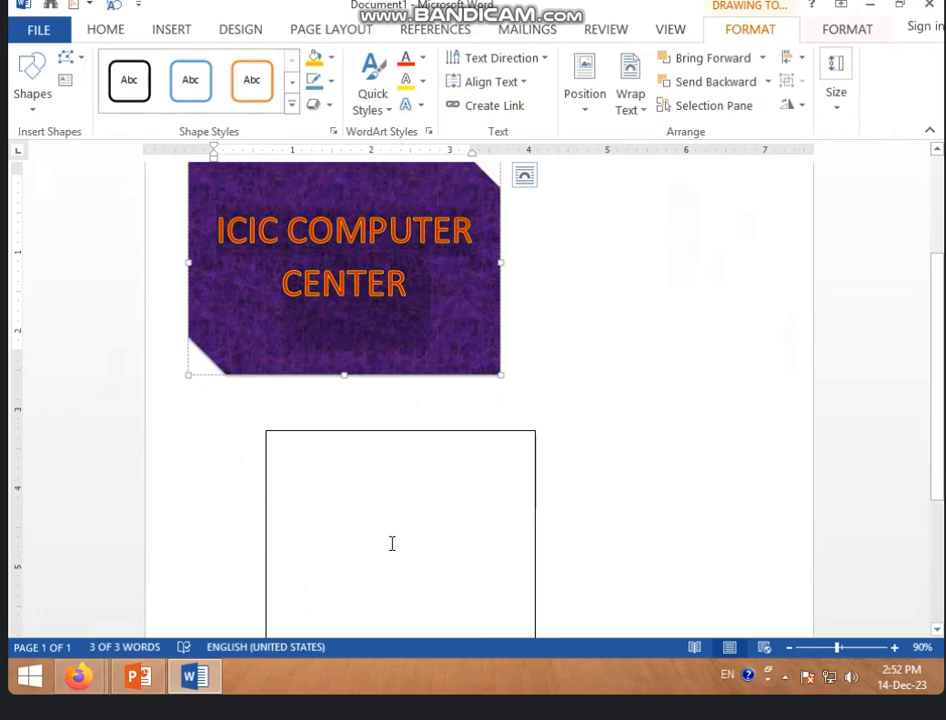
pyautogui.scroll(-3, 392, 543)
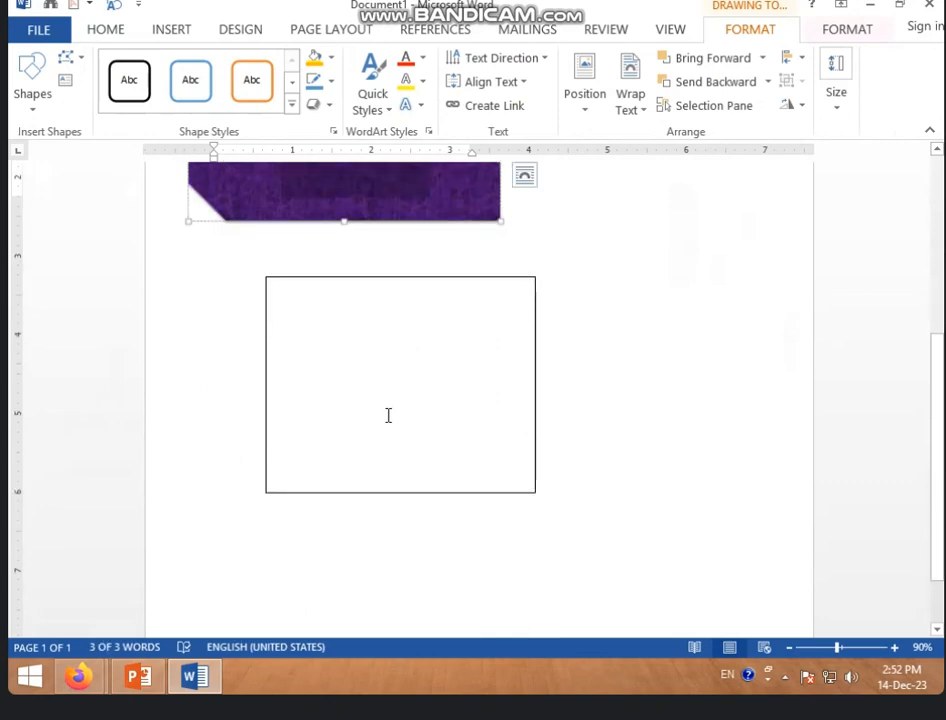
pyautogui.scroll(3, 388, 415)
pyautogui.click(375, 283)
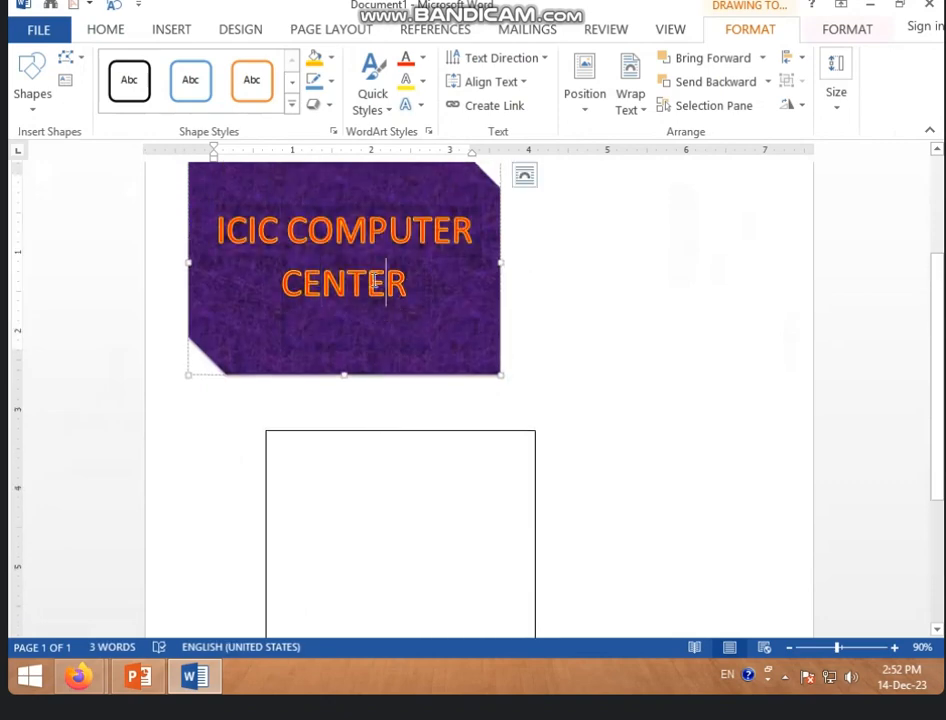
pyautogui.click(247, 230)
pyautogui.click(425, 283)
pyautogui.write('JFDHKDKL DKJF KDJF')
pyautogui.write('KLDSJFK')
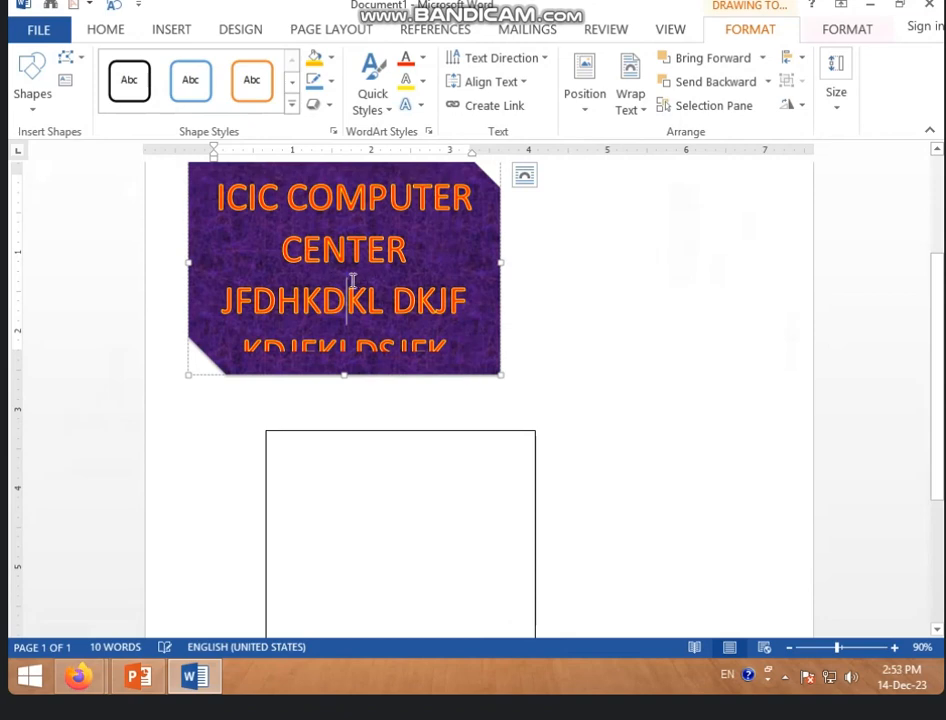
# Create a text link from the purple shape to the empty text box below so its overflowing text continues there.
pyautogui.click(496, 106)
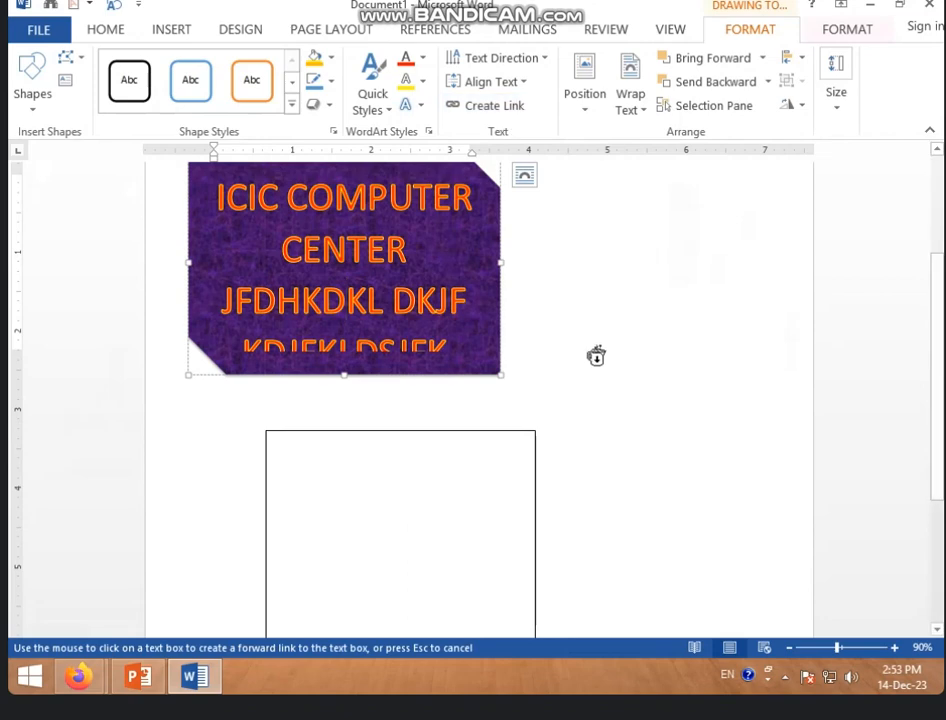
pyautogui.scroll(-2, 384, 448)
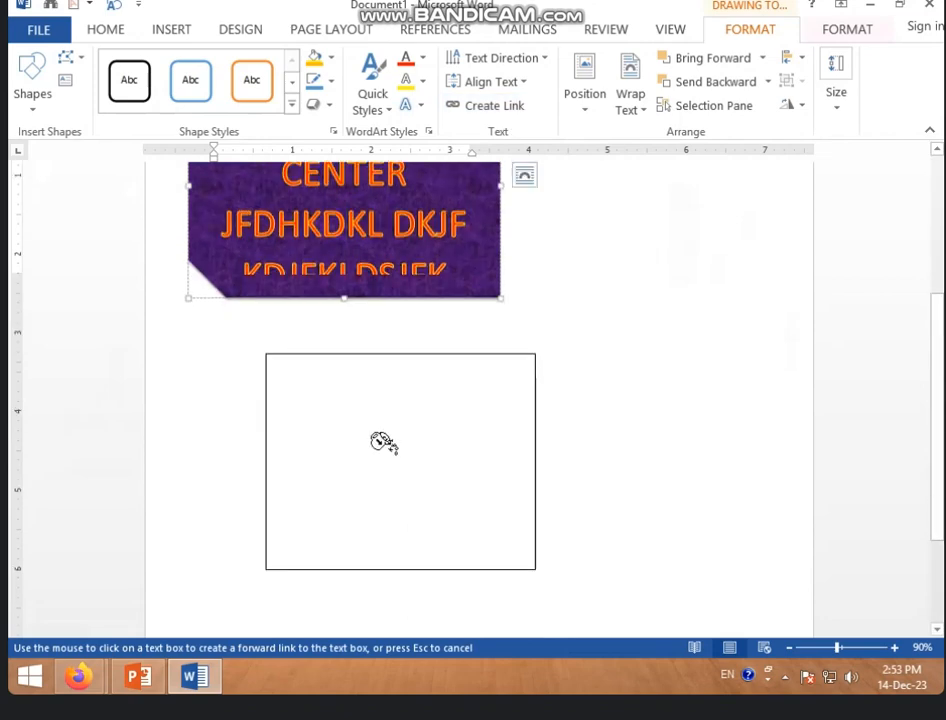
pyautogui.click(384, 443)
pyautogui.scroll(-3, 384, 445)
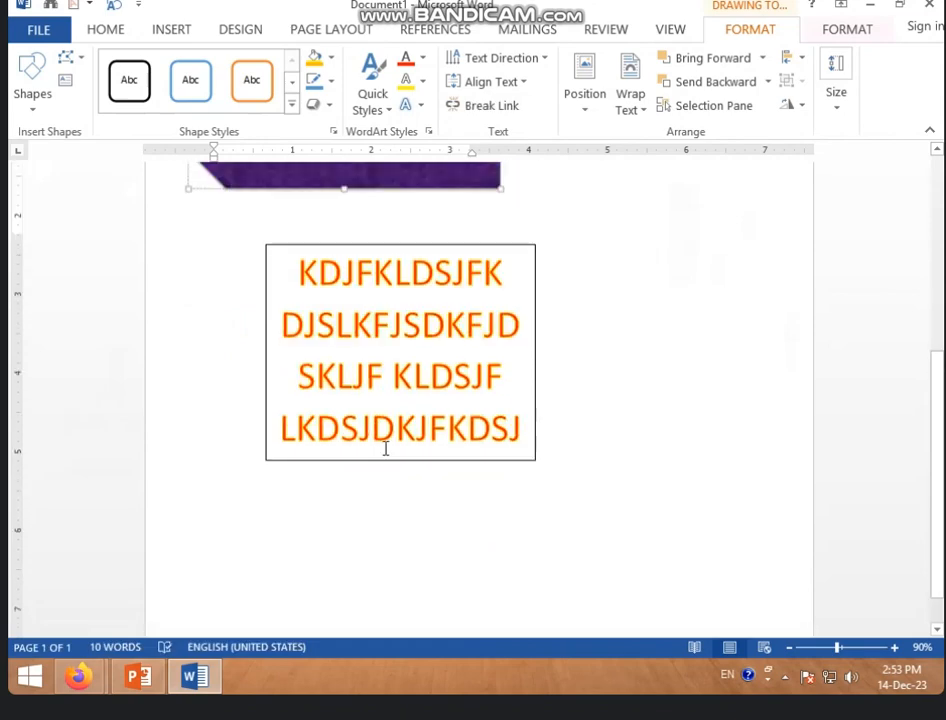
pyautogui.scroll(3, 384, 447)
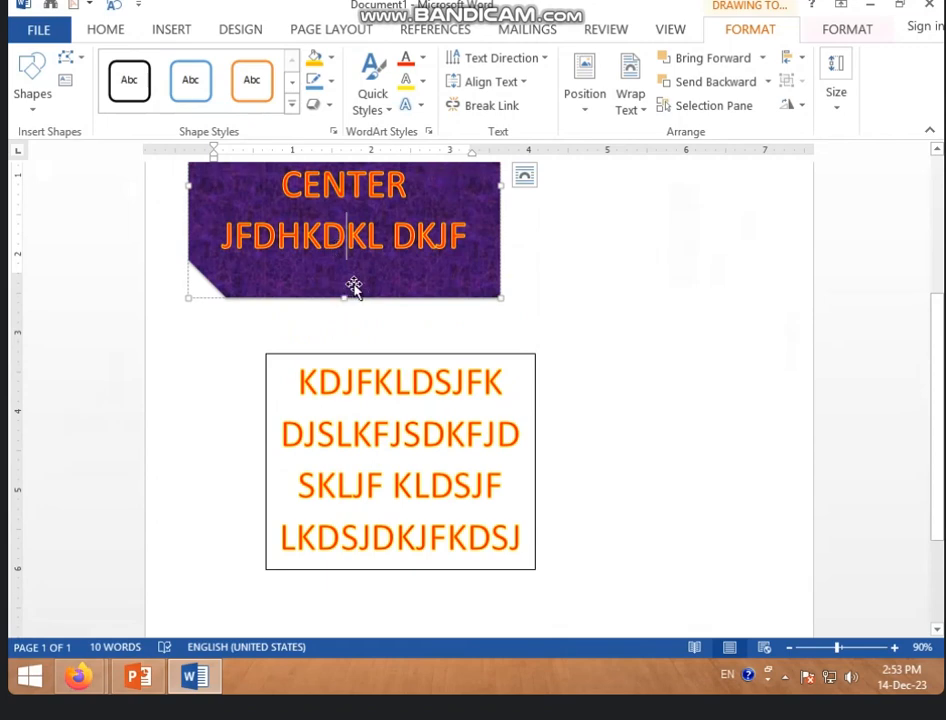
pyautogui.click(405, 397)
pyautogui.scroll(-3, 424, 400)
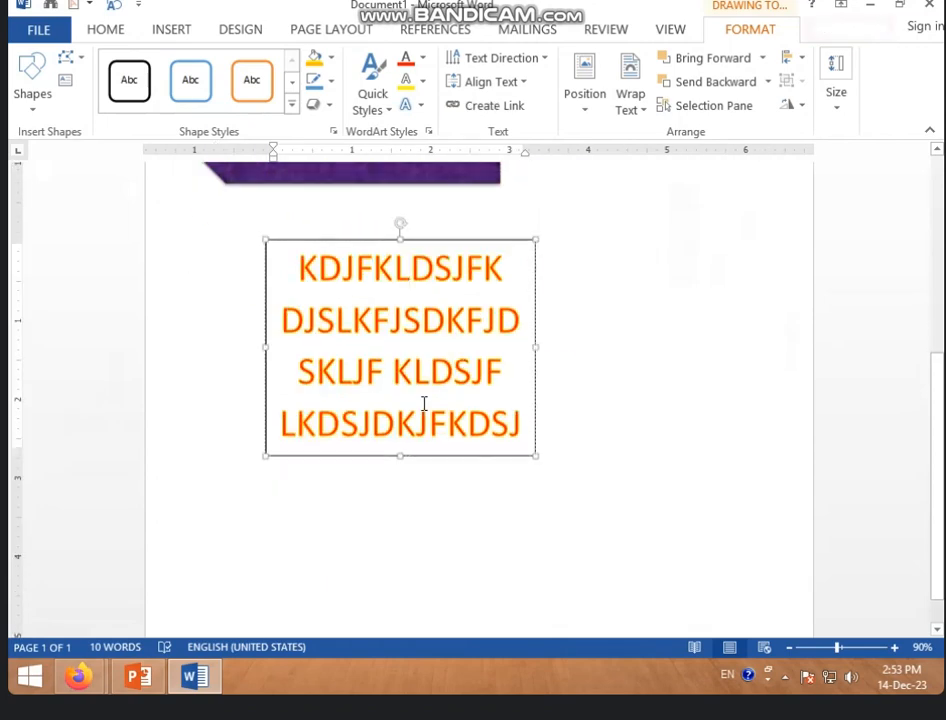
# Draw a rectangle in the blank area to the right of the purple shape and the linked text box.
pyautogui.scroll(5, 418, 397)
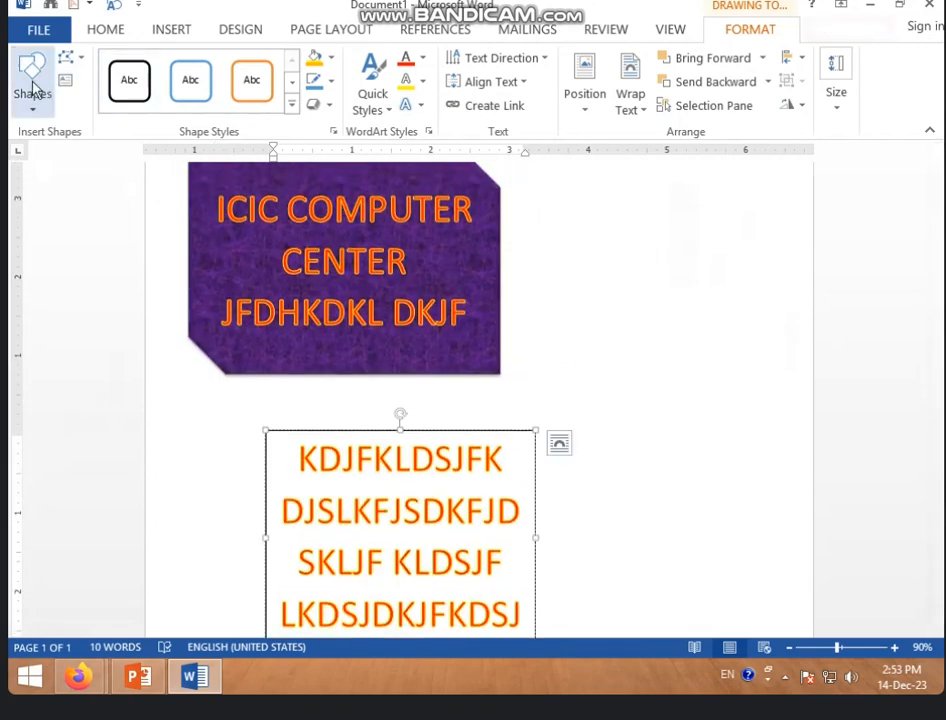
pyautogui.click(34, 88)
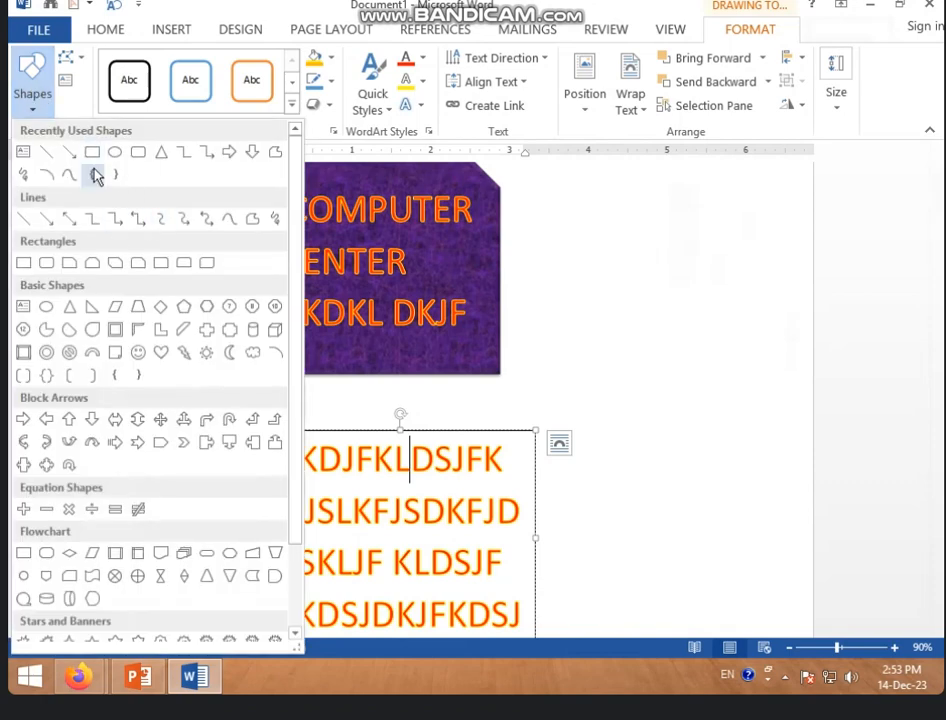
pyautogui.click(93, 152)
pyautogui.scroll(4, 447, 289)
pyautogui.scroll(-2, 559, 384)
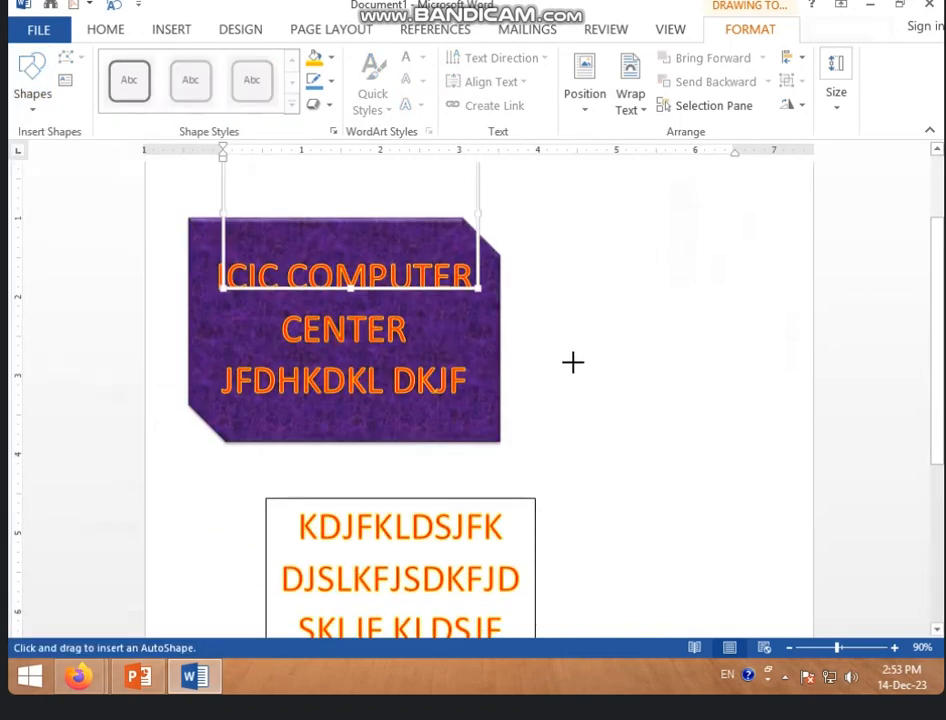
pyautogui.moveTo(571, 361); pyautogui.dragTo(799, 558)
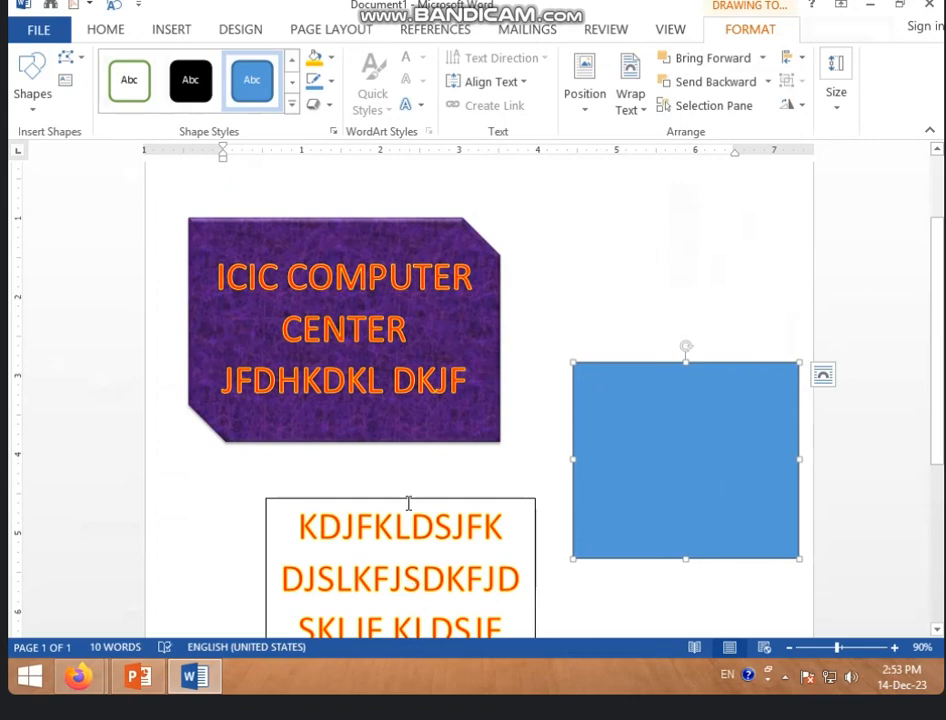
# Try to create a text link from the filled text box below the purple shape to the blue rectangle.
pyautogui.click(332, 405)
pyautogui.click(338, 405)
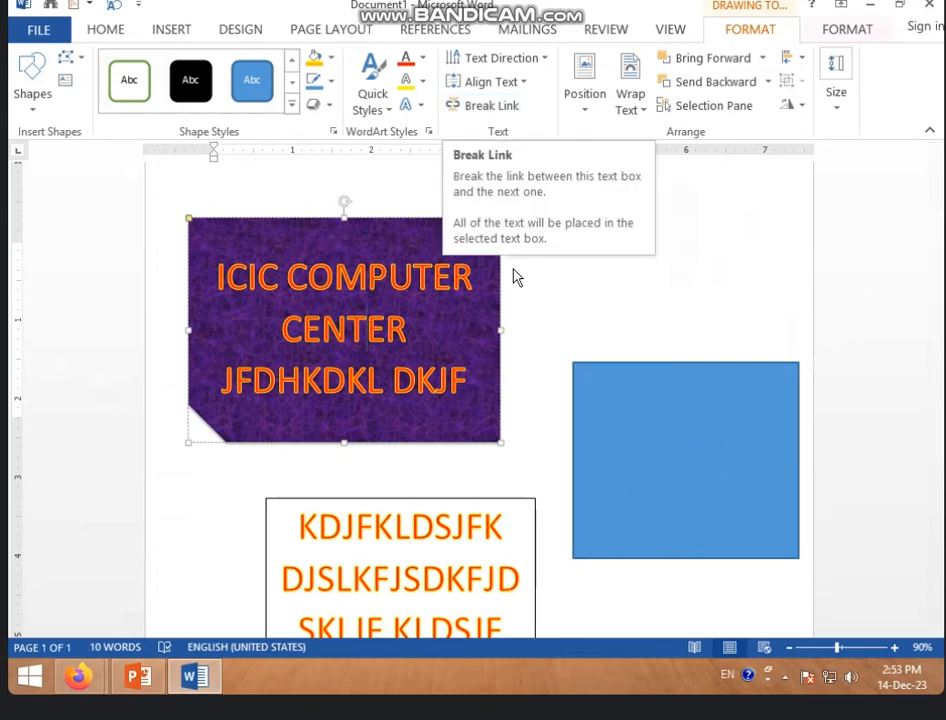
pyautogui.scroll(-4, 526, 412)
pyautogui.click(450, 386)
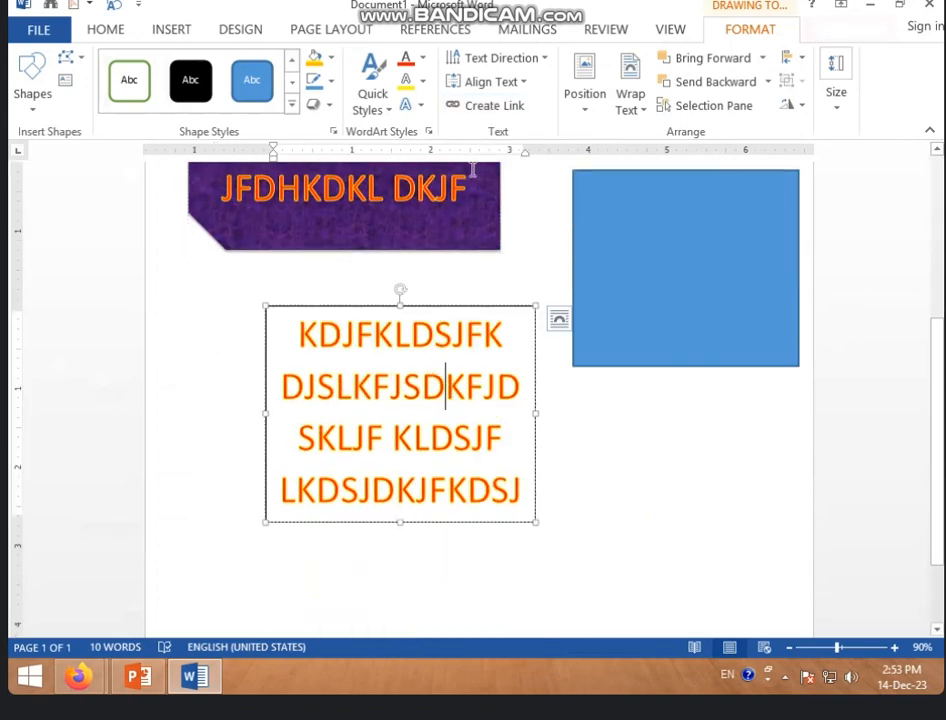
pyautogui.click(494, 106)
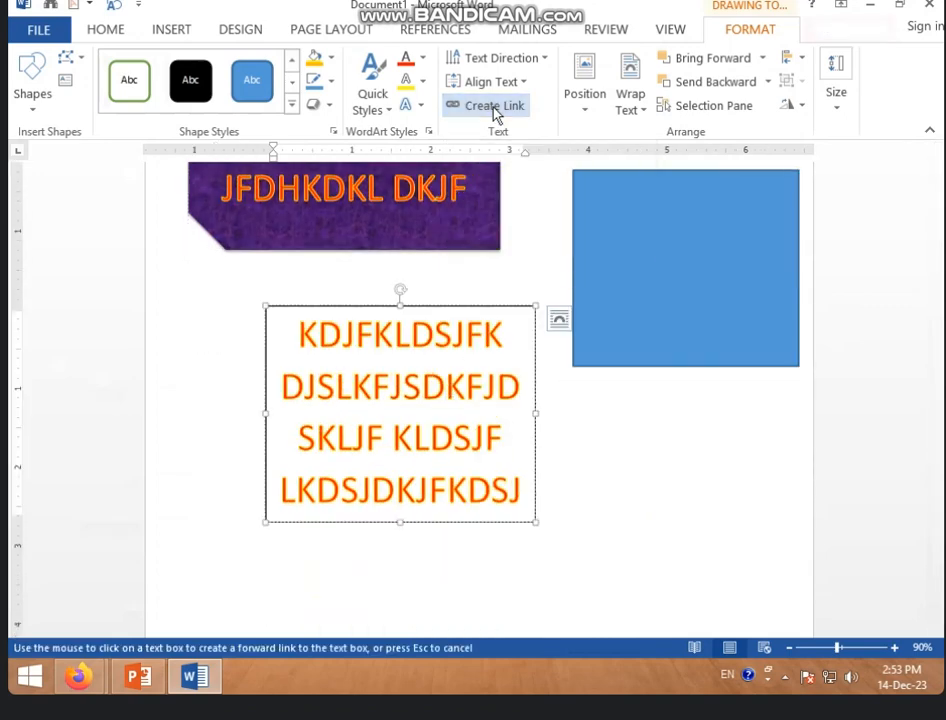
pyautogui.click(686, 302)
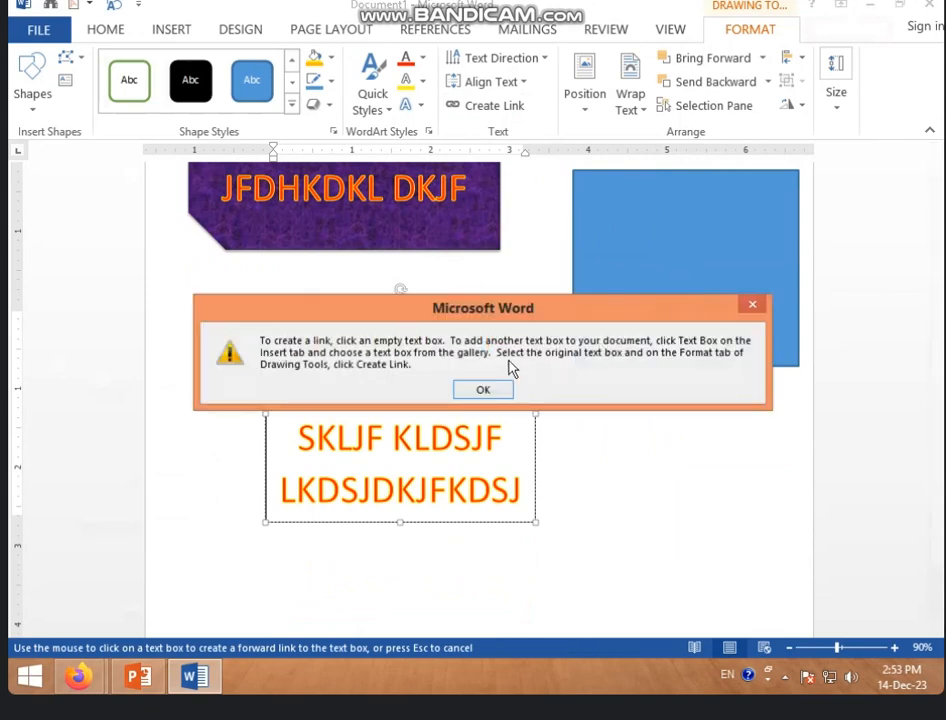
pyautogui.click(470, 389)
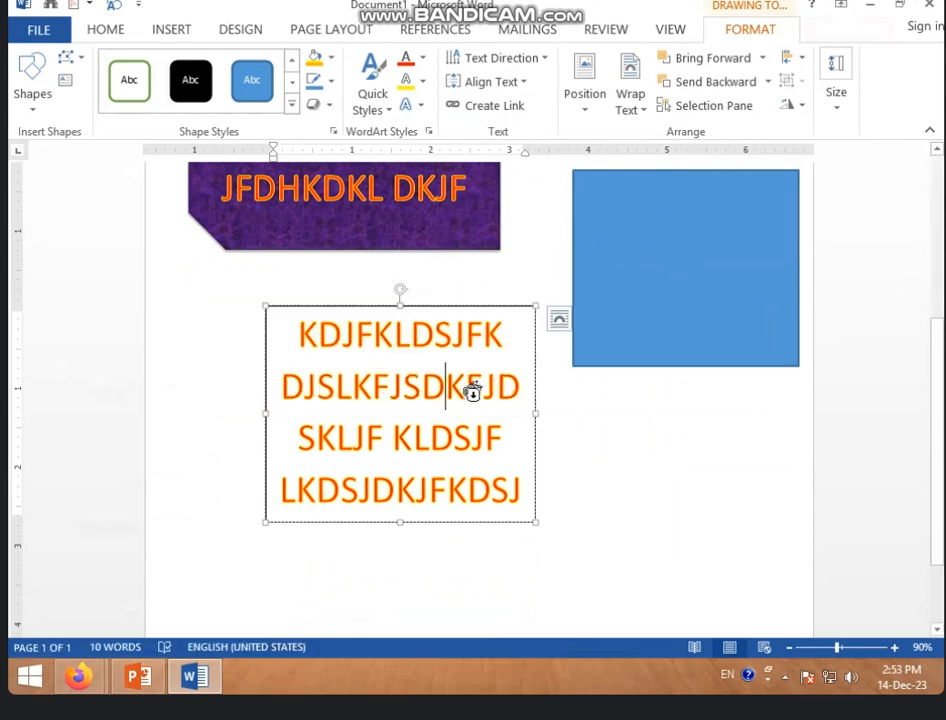
# Draw another empty text box in the blank area below the text box holding the overflow text.
pyautogui.scroll(-2, 306, 355)
pyautogui.click(66, 84)
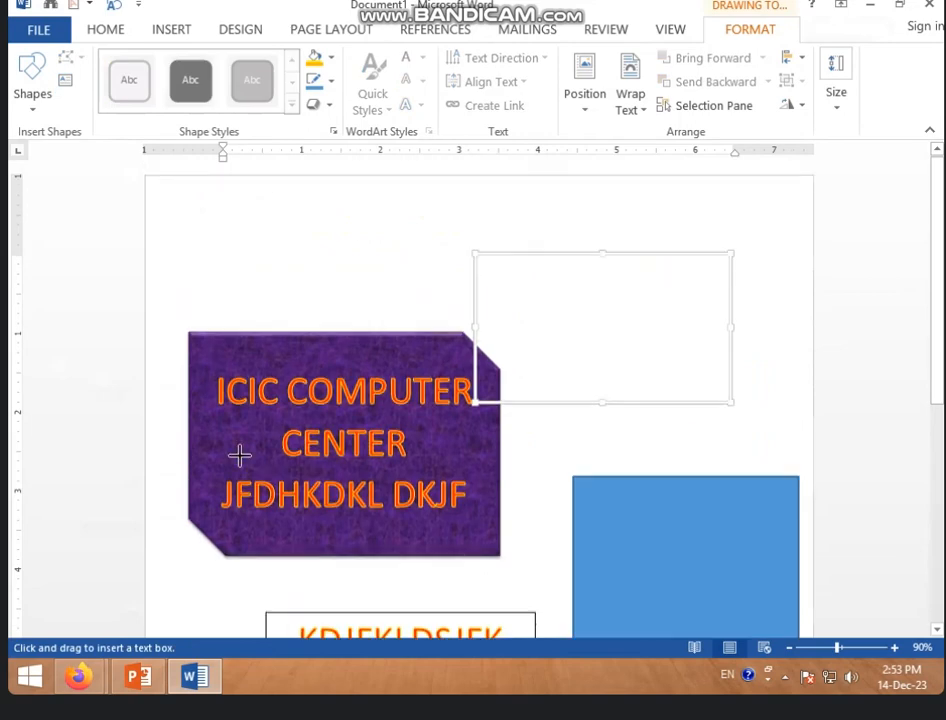
pyautogui.scroll(-8, 239, 454)
pyautogui.moveTo(324, 517); pyautogui.dragTo(549, 585)
# Create a text link from the filled text box to the new empty text box below it.
pyautogui.click(372, 343)
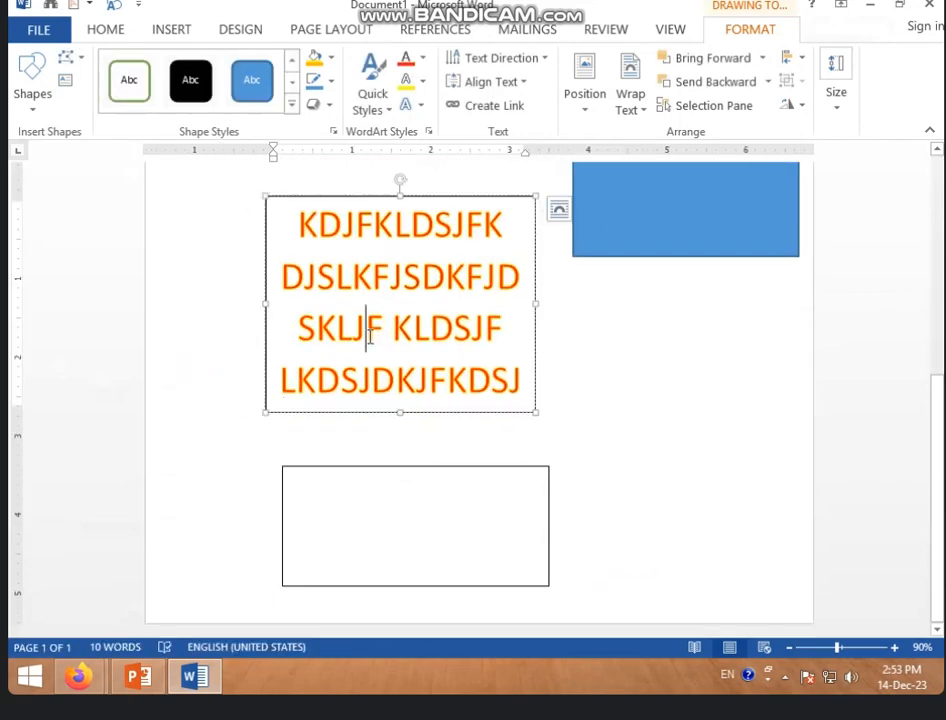
pyautogui.click(505, 108)
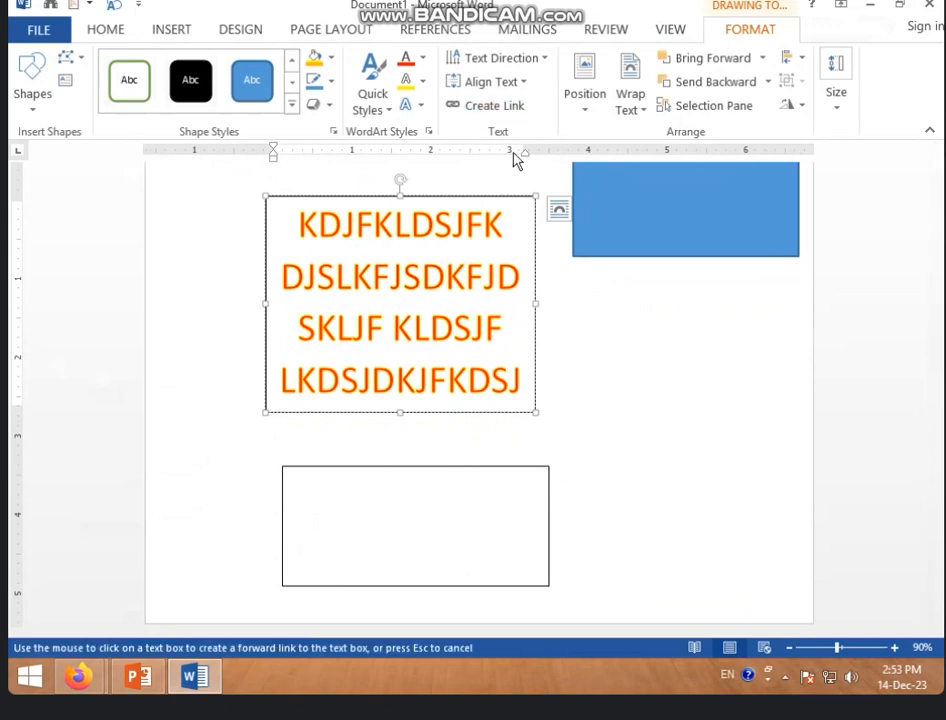
pyautogui.click(428, 498)
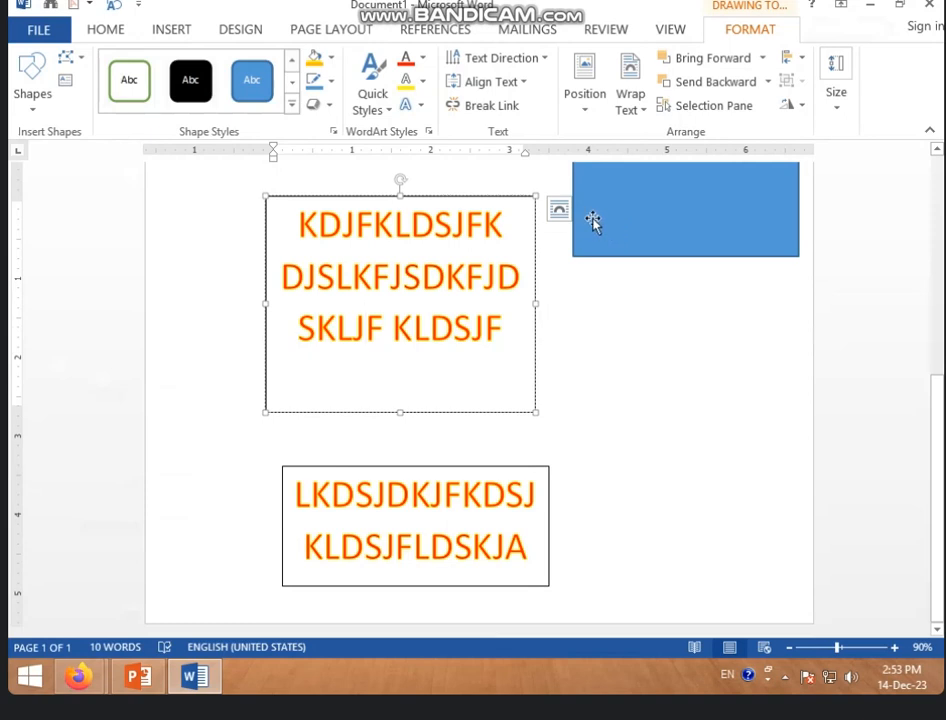
# Compare the link command in the two linked text boxes and break the upper box's link to the lower one.
pyautogui.click(394, 497)
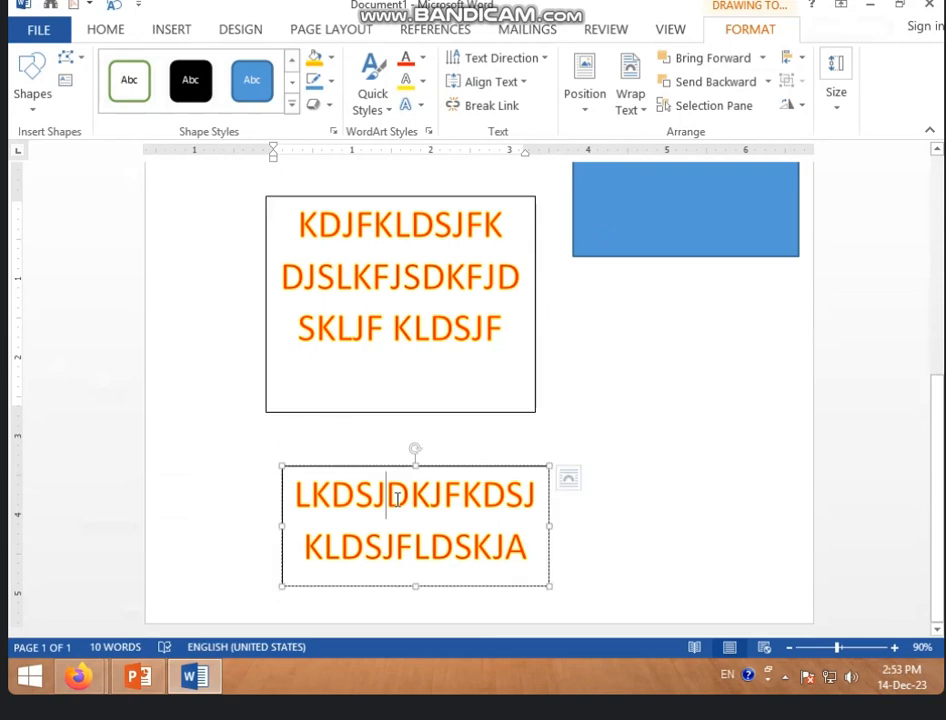
pyautogui.click(353, 280)
pyautogui.click(372, 496)
pyautogui.click(372, 369)
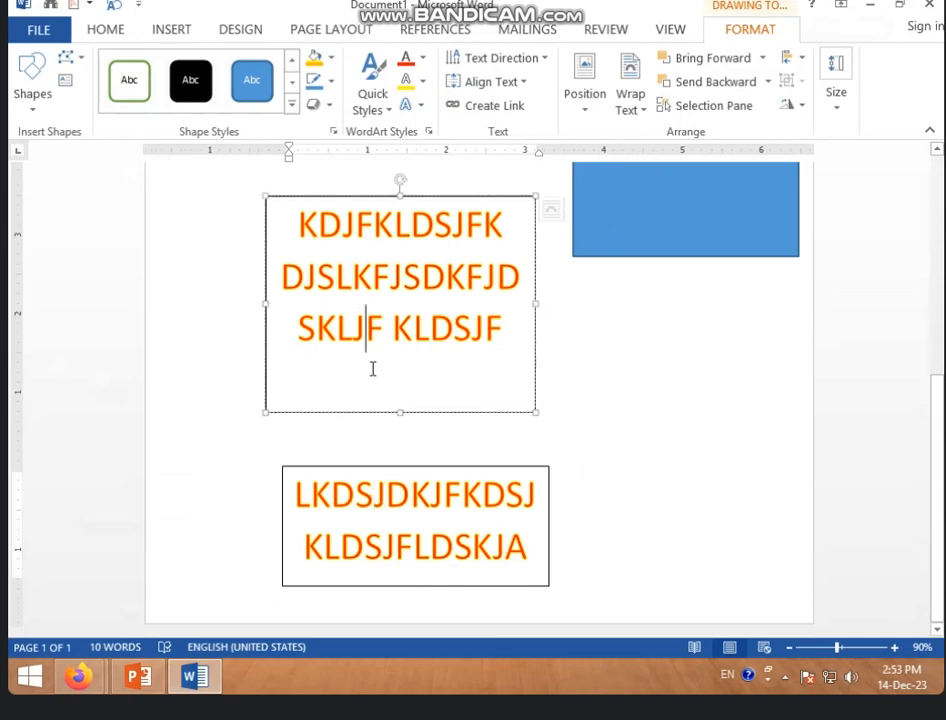
pyautogui.click(413, 500)
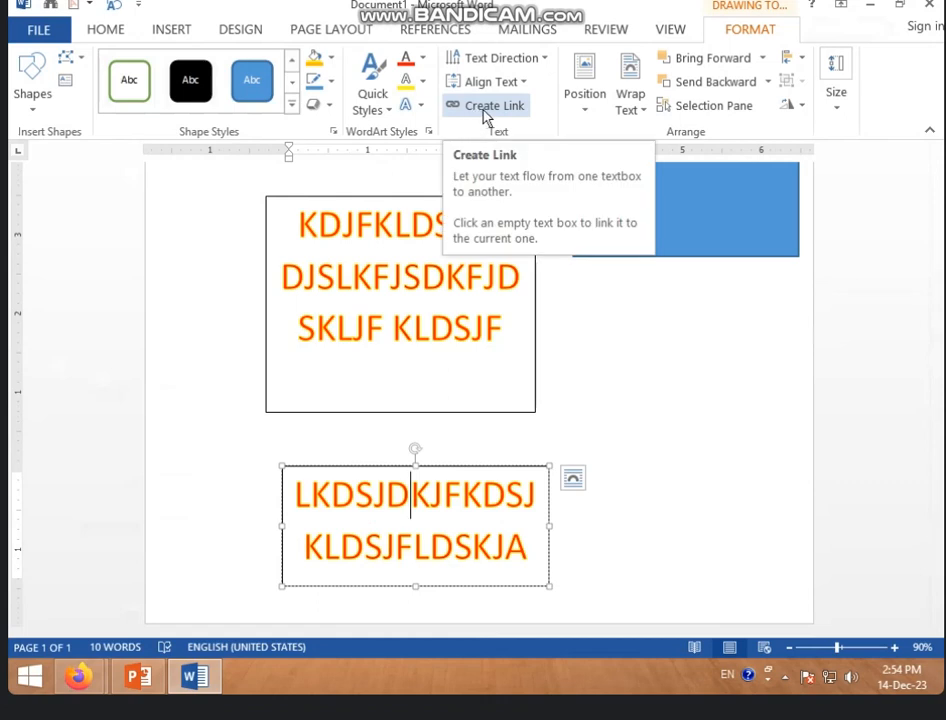
pyautogui.click(434, 323)
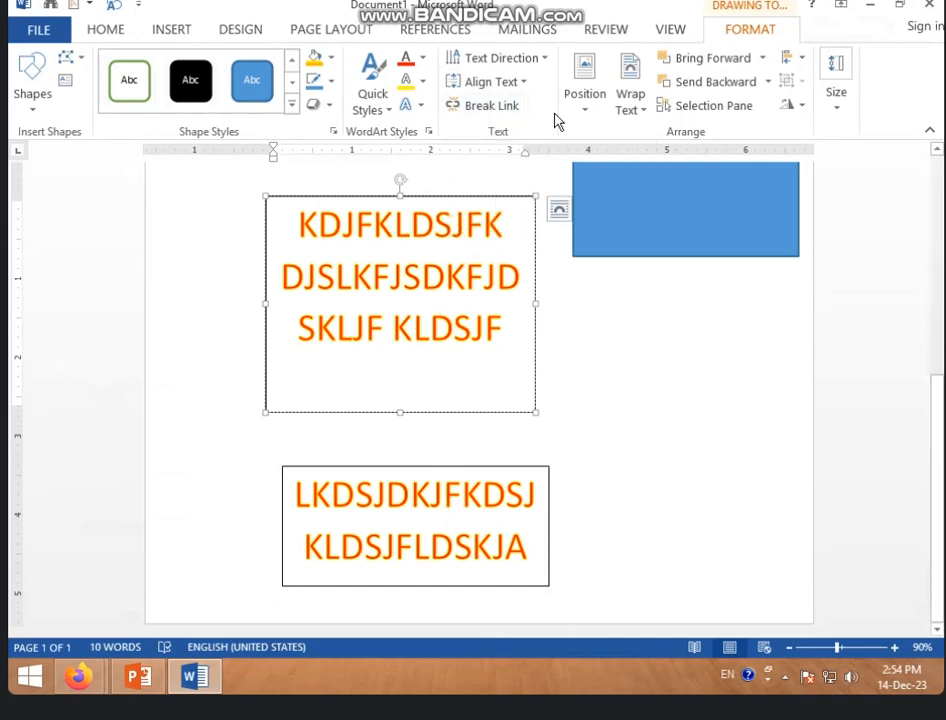
pyautogui.click(499, 106)
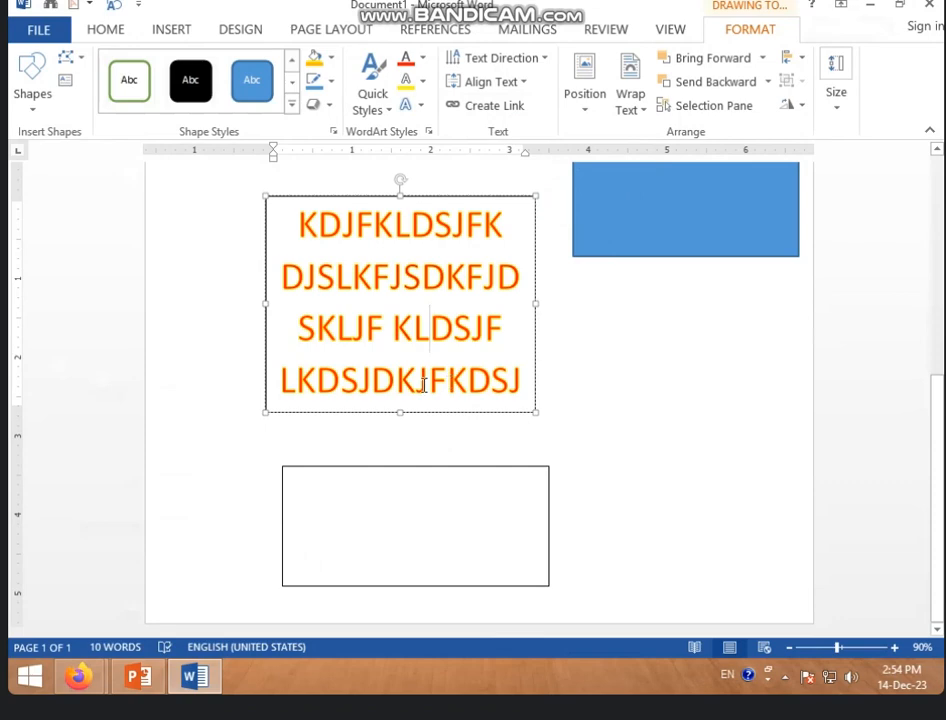
# Break the text link between the purple shape and the text box below it.
pyautogui.scroll(5, 420, 330)
pyautogui.click(379, 279)
pyautogui.click(369, 496)
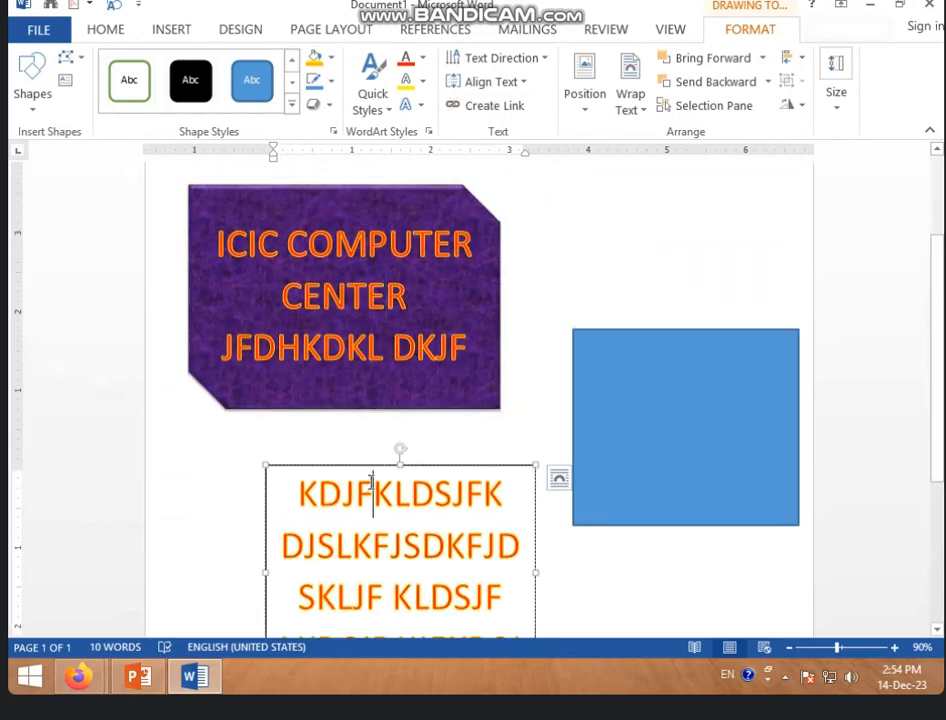
pyautogui.click(344, 358)
pyautogui.click(484, 106)
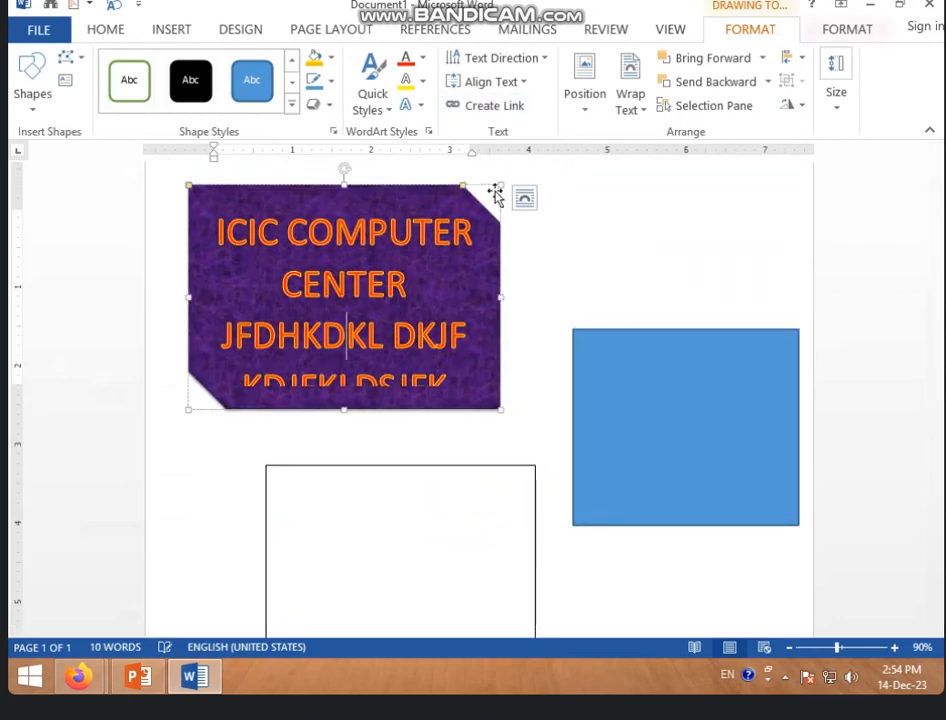
# Clear the document by deleting the purple shape with its text, the two text boxes and the blue rectangle.
pyautogui.scroll(-3, 434, 325)
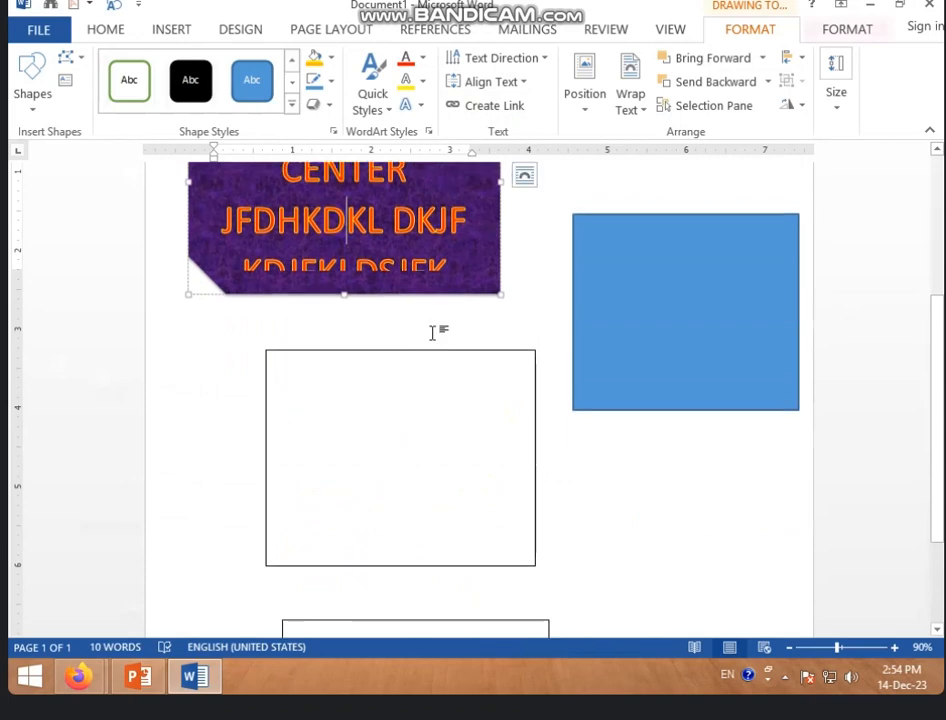
pyautogui.hotkey('ctrl', 'a')
pyautogui.press('Delete')
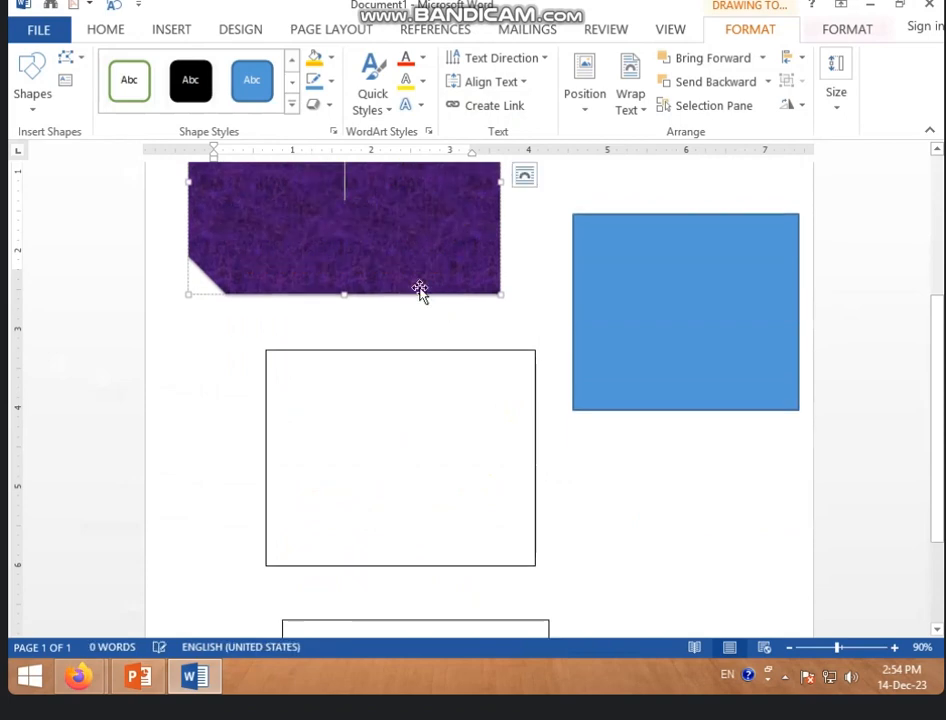
pyautogui.press('Delete')
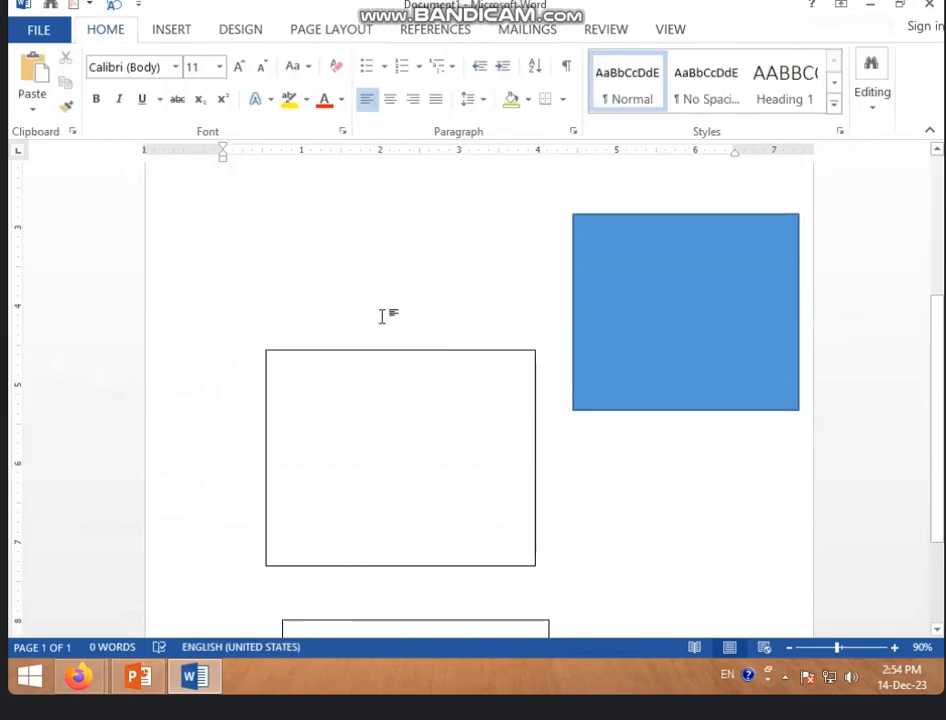
pyautogui.hotkey('ctrl', 'a')
pyautogui.press('Delete')
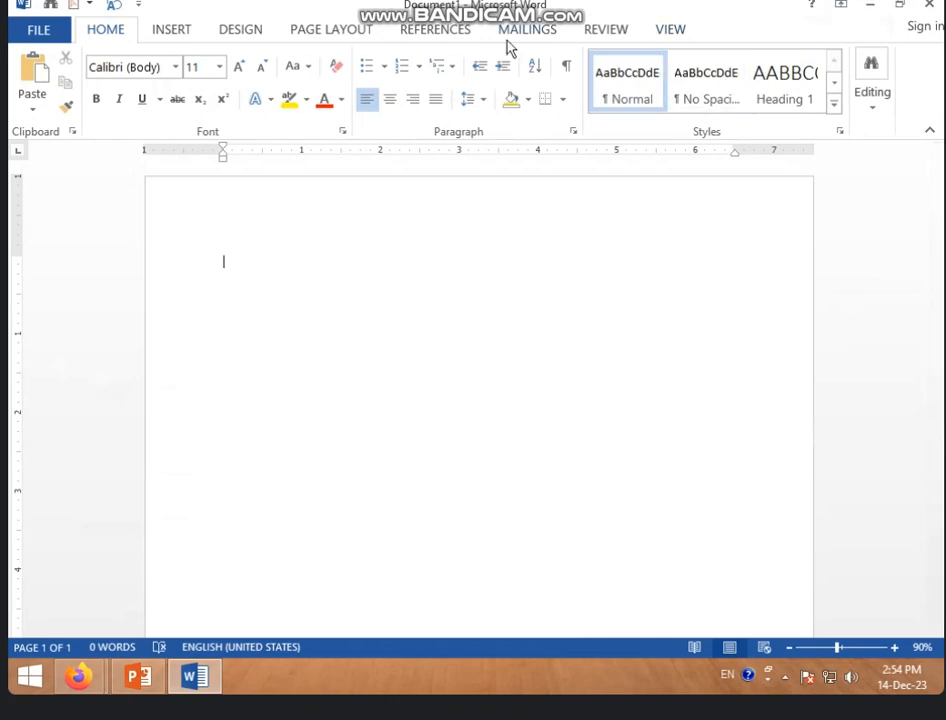
# Draw an empty text box near the page's left margin, lower down, and delete the large stray box above it.
pyautogui.click(171, 32)
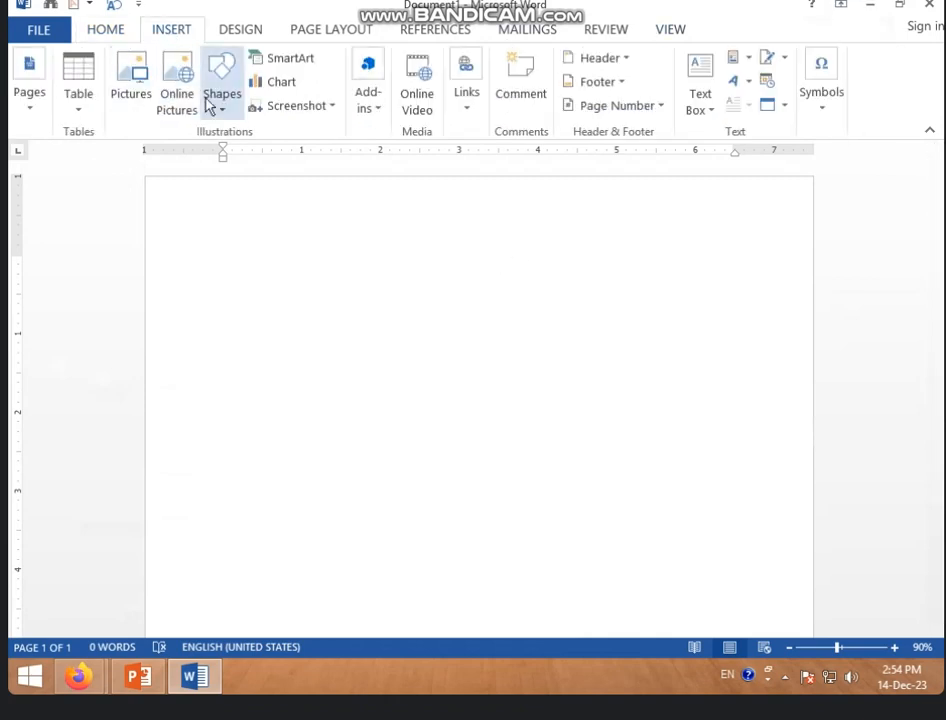
pyautogui.click(216, 98)
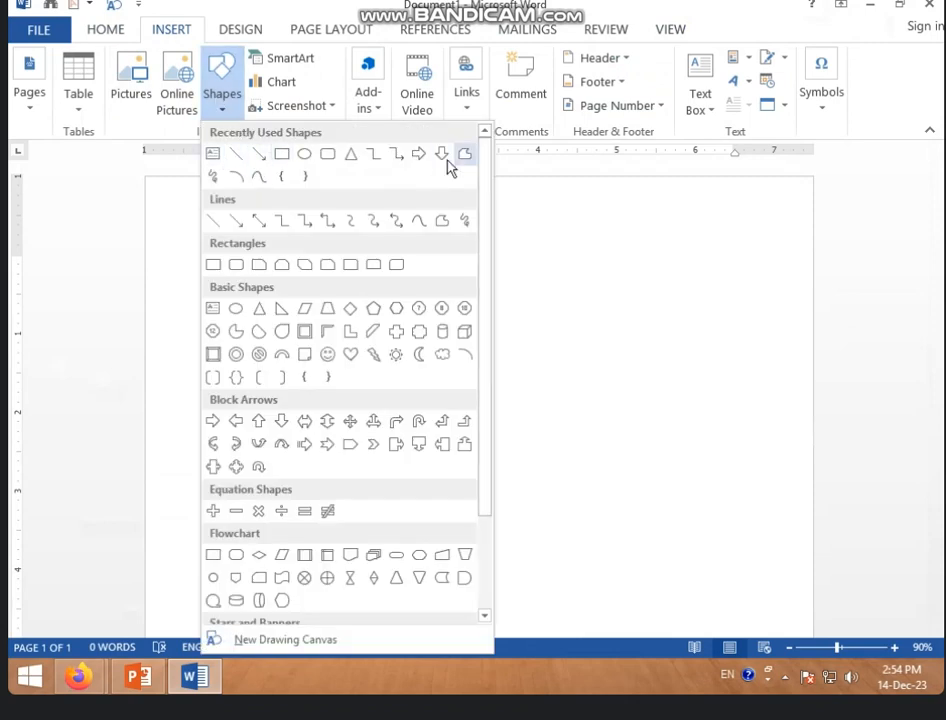
pyautogui.click(218, 158)
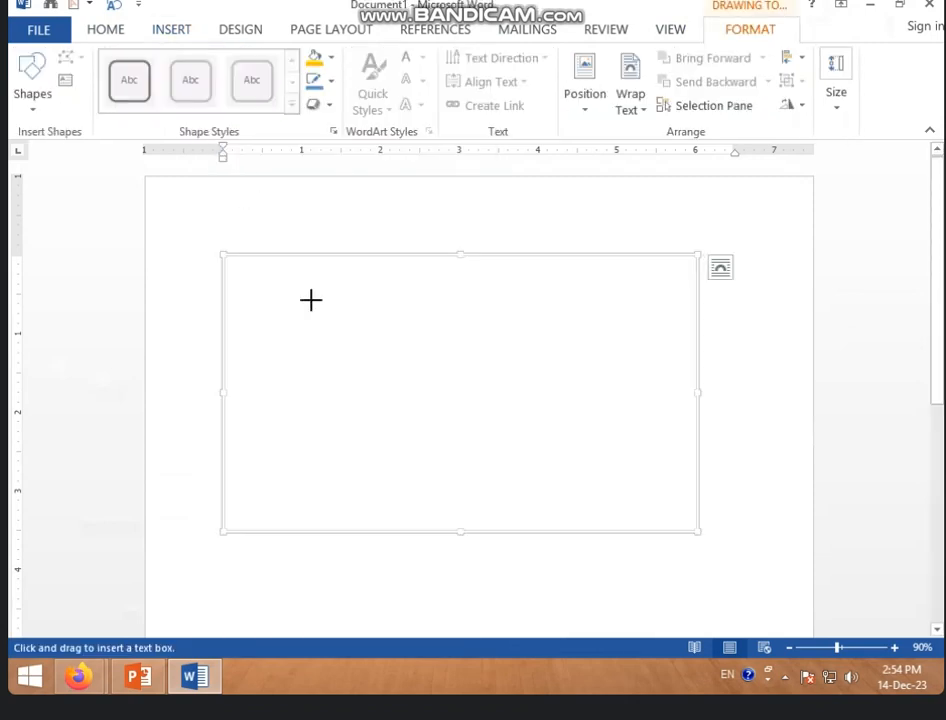
pyautogui.scroll(-4, 314, 306)
pyautogui.moveTo(191, 249); pyautogui.dragTo(390, 455)
pyautogui.scroll(4, 363, 321)
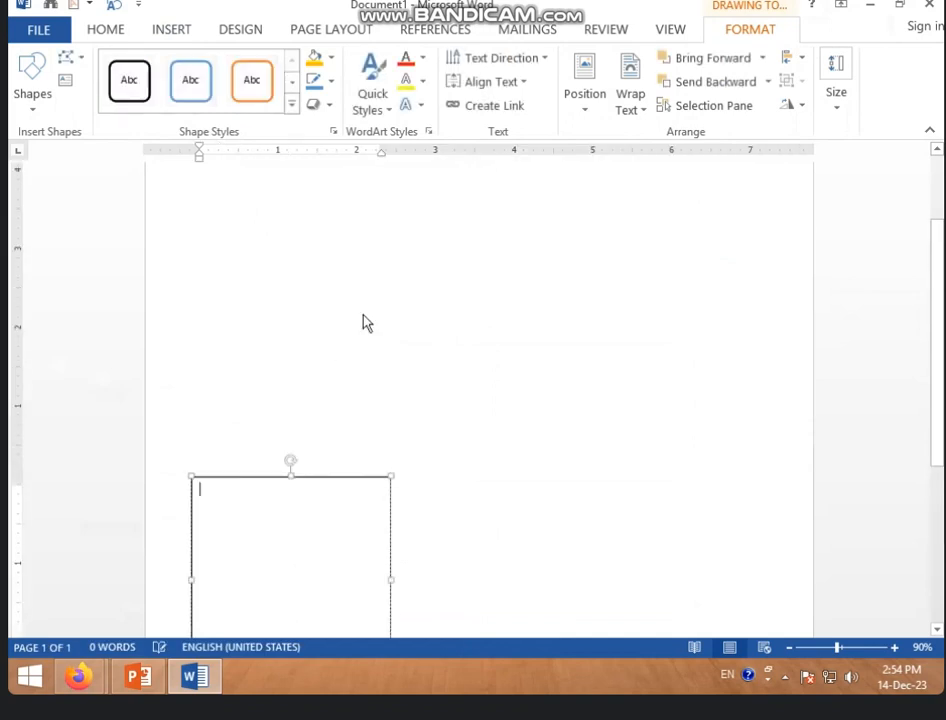
pyautogui.click(386, 361)
pyautogui.press('Delete')
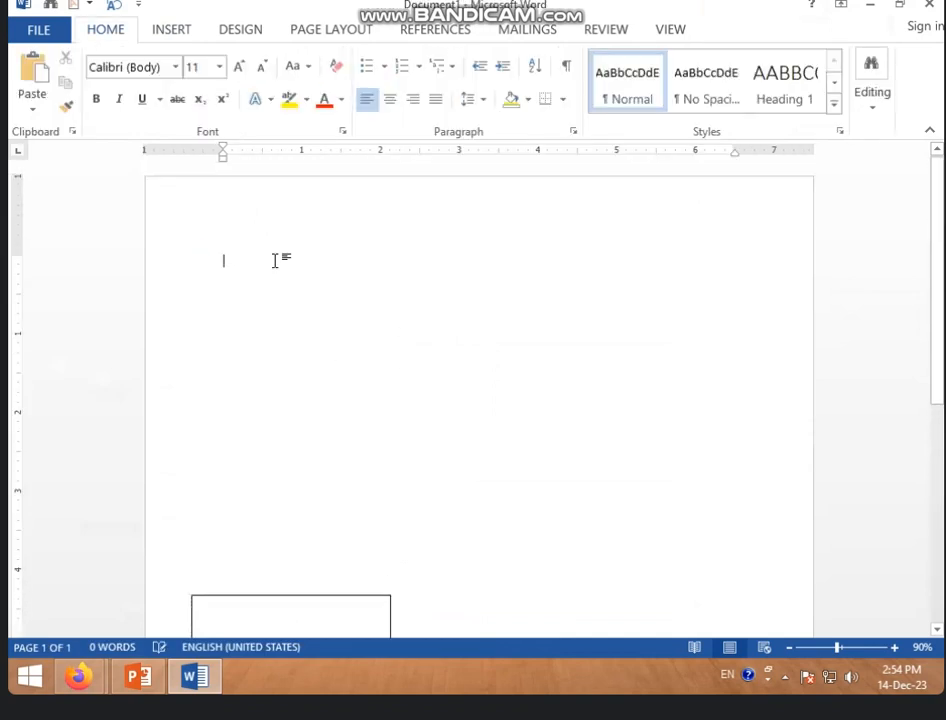
# Fill the empty text box with the lines "DFGKJH FDK GHDFJHGFJDGH", "FG", "HFG", "H", "FGD", "HGFD", "H" and "FGD".
pyautogui.click(165, 34)
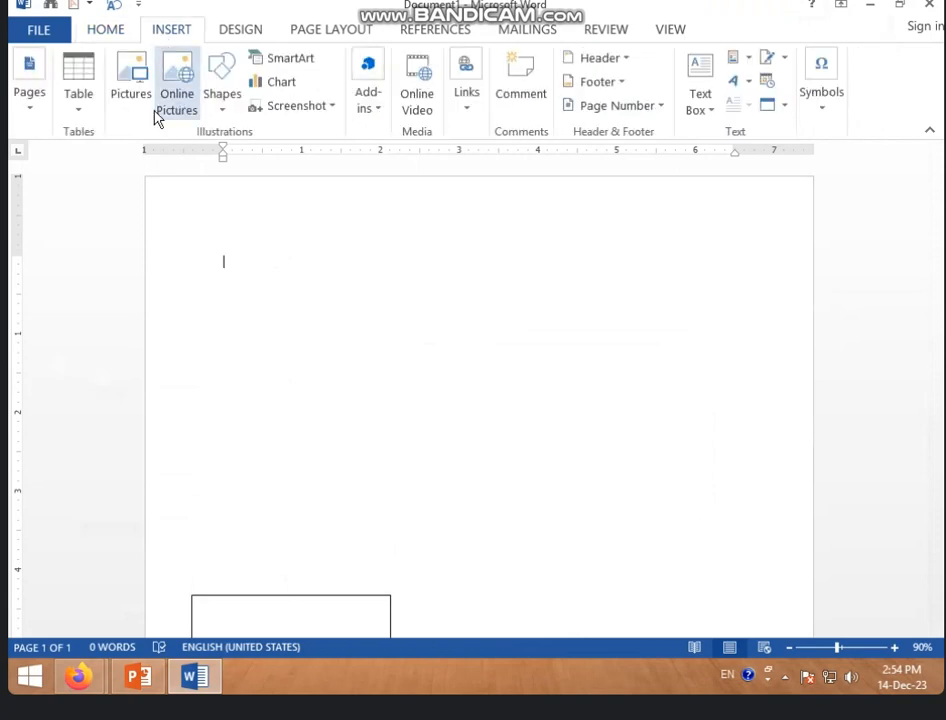
pyautogui.scroll(-2, 419, 580)
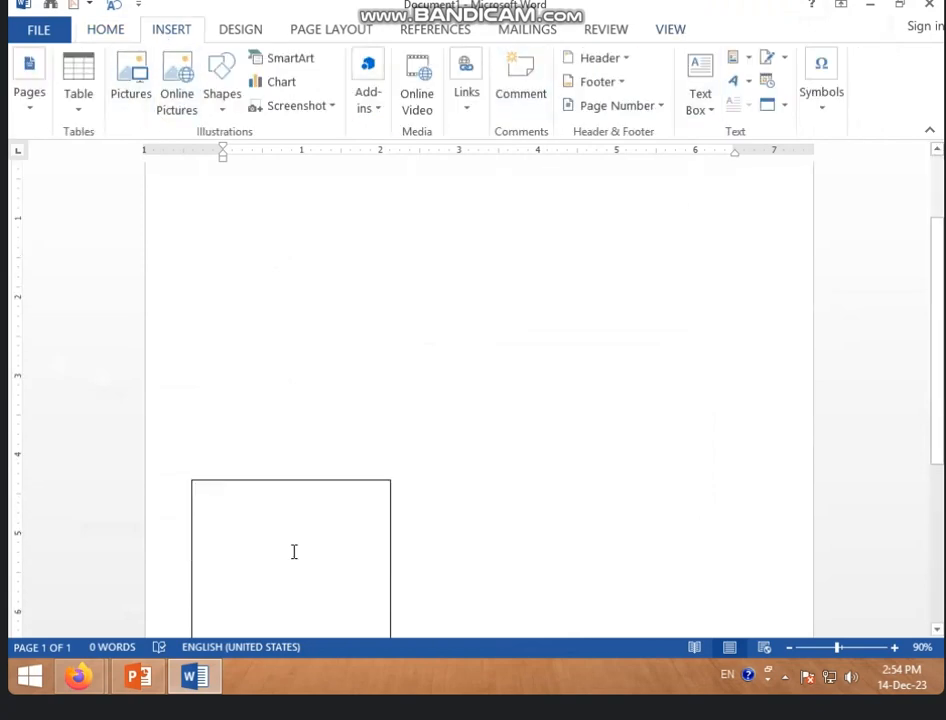
pyautogui.click(293, 551)
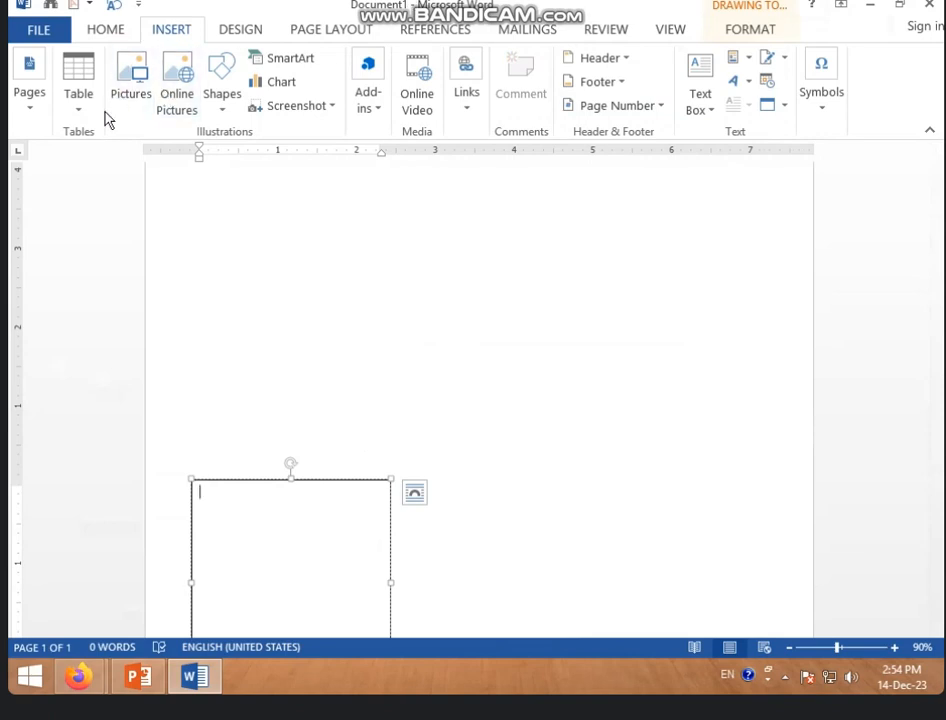
pyautogui.click(755, 30)
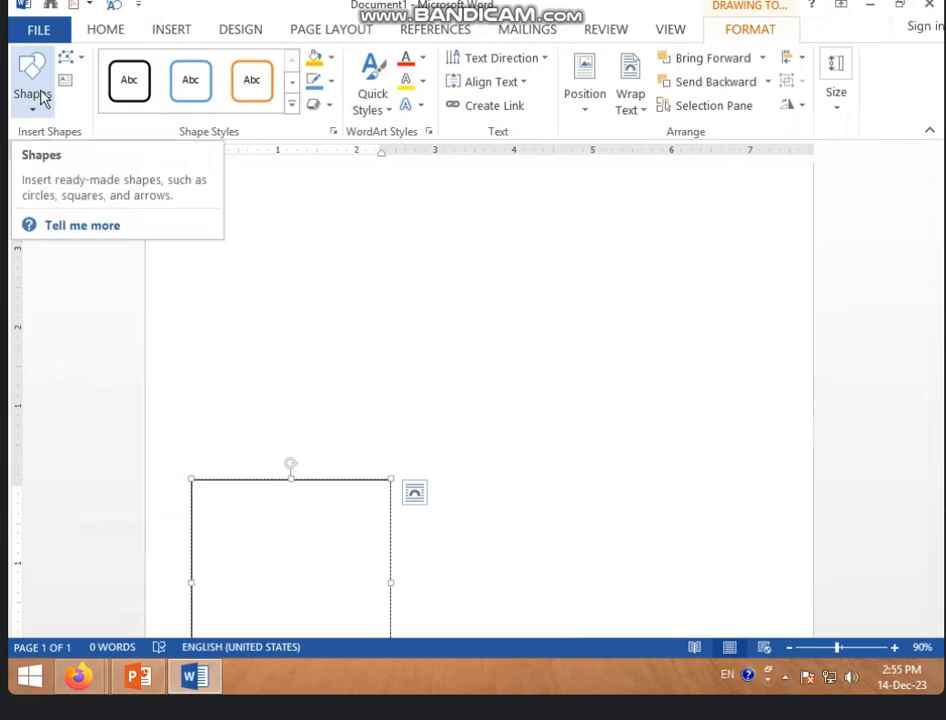
pyautogui.scroll(-4, 91, 302)
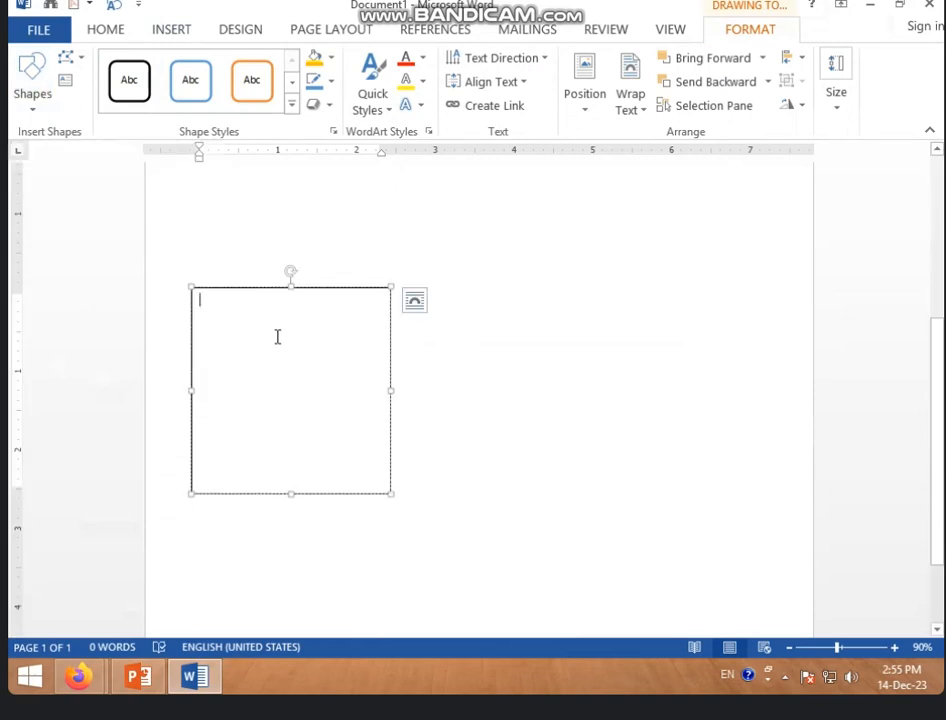
pyautogui.write('DFGKJH FDK GHDFJHGFJDGH')
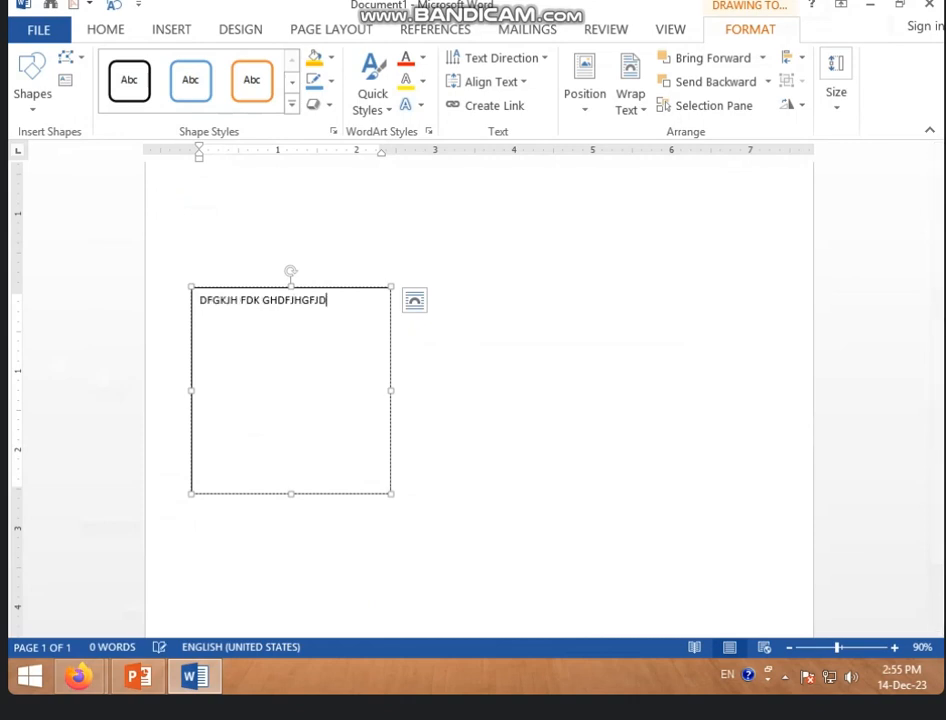
pyautogui.press('Return')
pyautogui.write('FG')
pyautogui.press('Return')
pyautogui.write('HFG')
pyautogui.press('Return')
pyautogui.write('H')
pyautogui.press('Return')
pyautogui.write('FGD')
pyautogui.press('Return')
pyautogui.write('HGFD')
pyautogui.press('Return')
pyautogui.write('H')
pyautogui.press('Return')
pyautogui.write('FG')
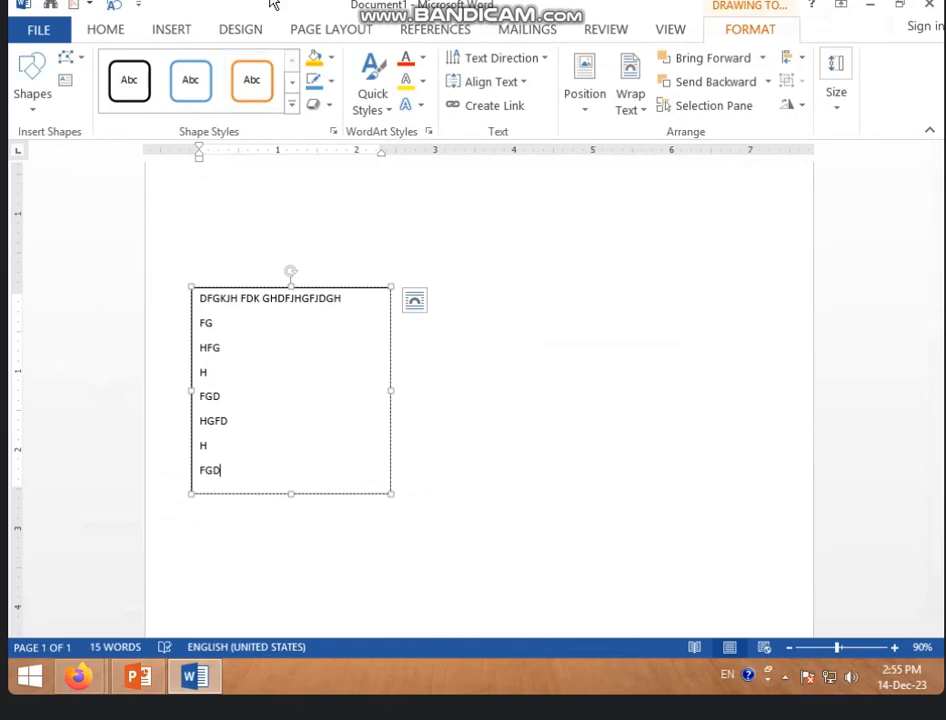
# Draw a second, larger empty text box beside the filled one, near the page's right margin.
pyautogui.click(475, 477)
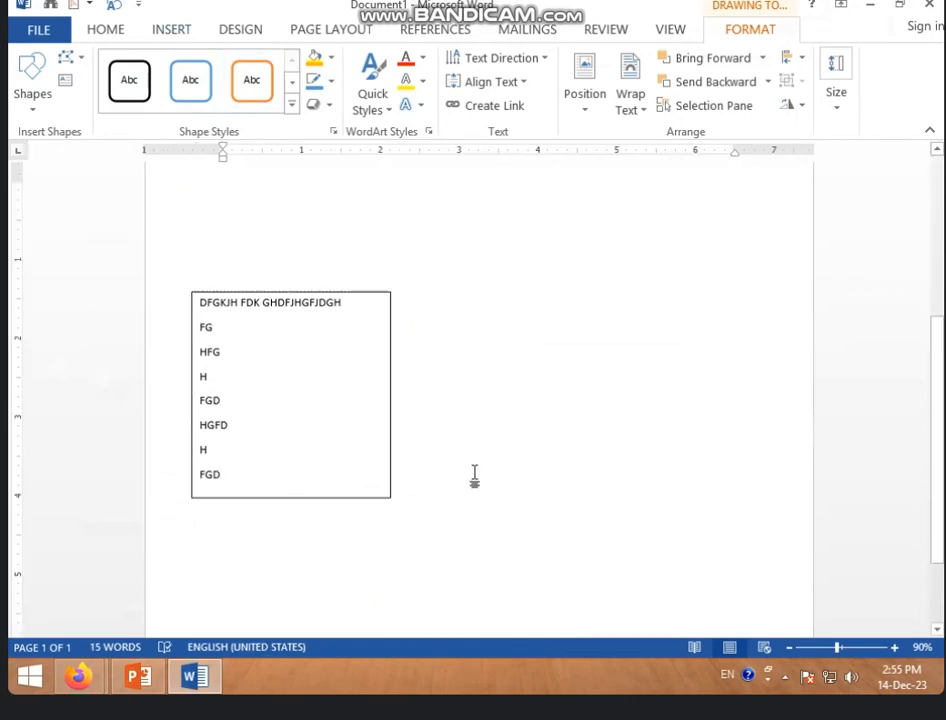
pyautogui.scroll(-4, 358, 500)
pyautogui.click(270, 467)
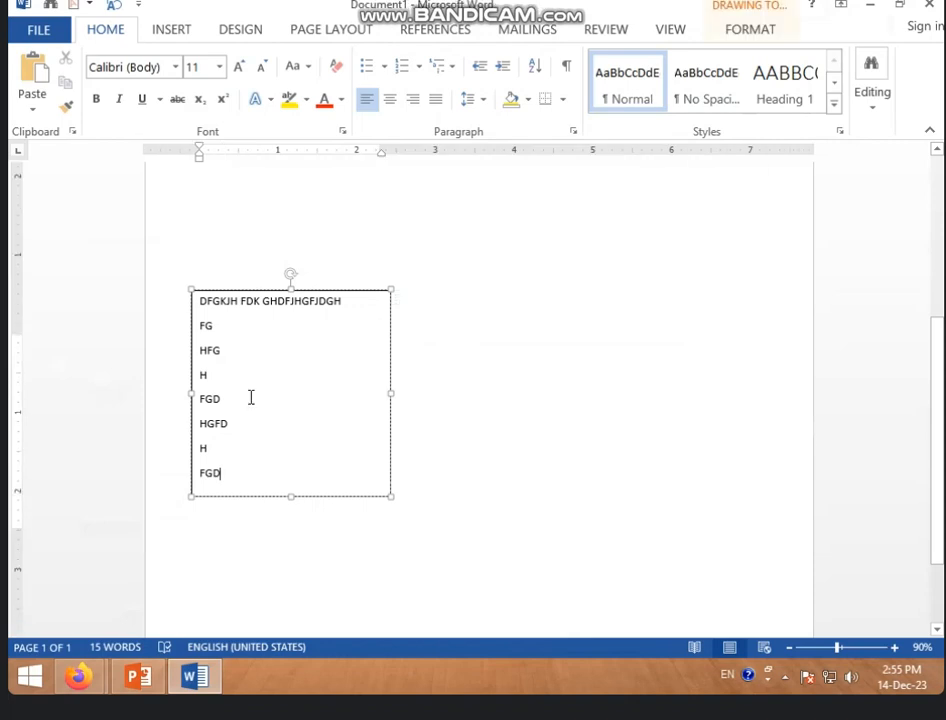
pyautogui.scroll(1, 249, 395)
pyautogui.click(175, 32)
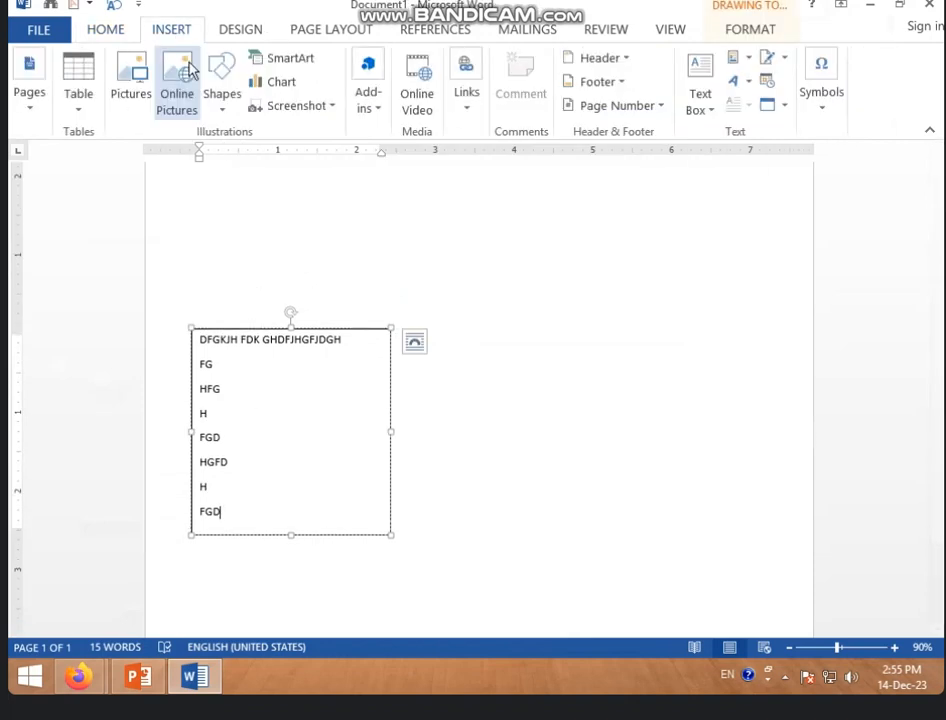
pyautogui.click(220, 105)
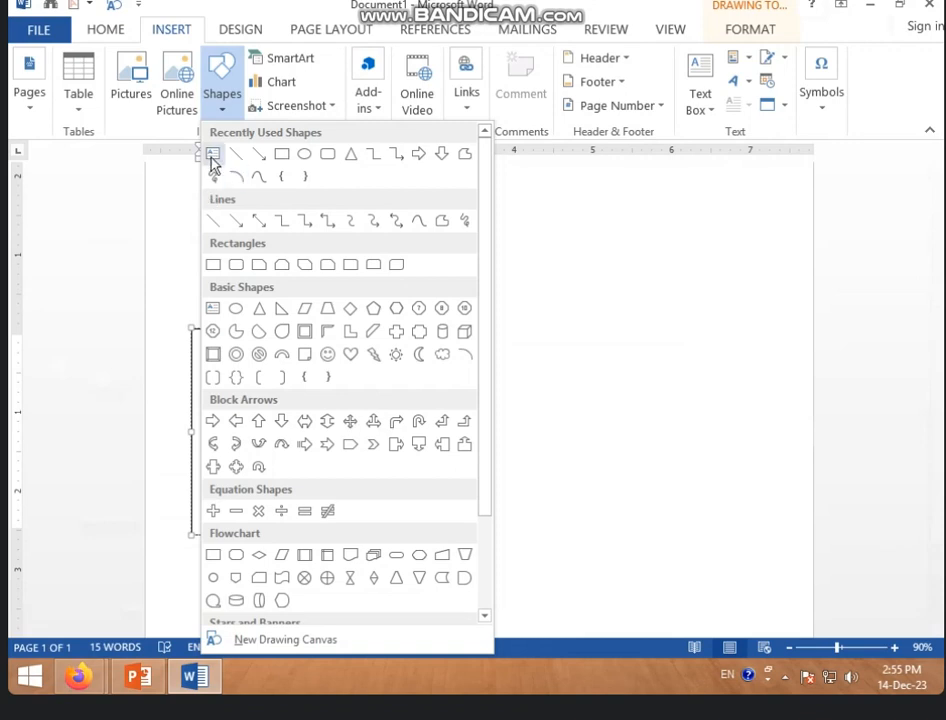
pyautogui.click(212, 160)
pyautogui.scroll(-4, 470, 280)
pyautogui.moveTo(491, 287)
pyautogui.mouseDown()
pyautogui.moveTo(644, 450)
pyautogui.moveTo(787, 547)
pyautogui.mouseUp()
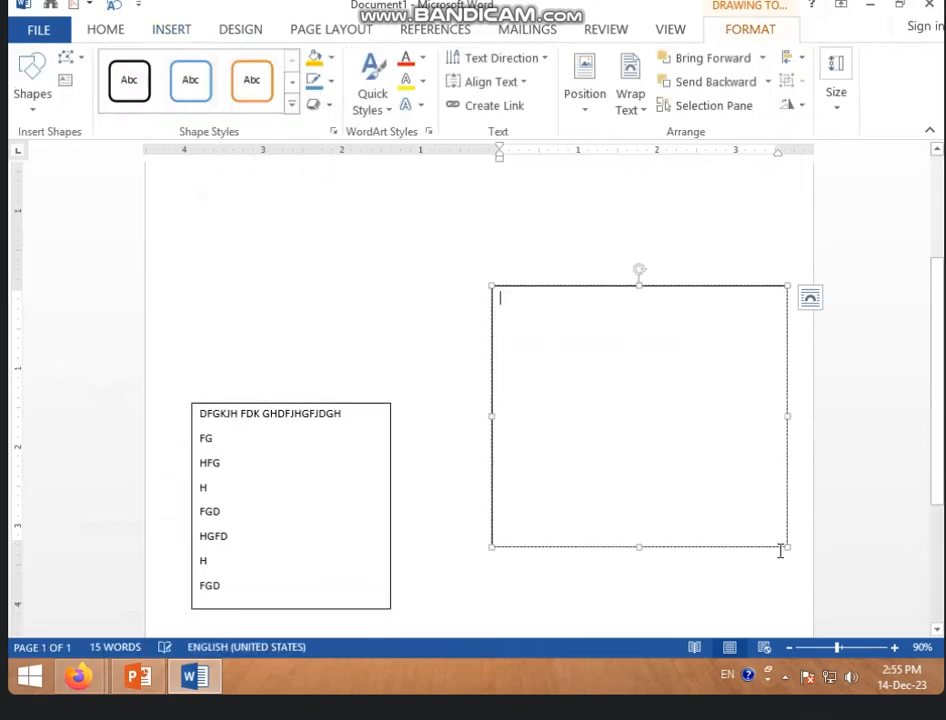
# Create a text link from the filled text box to the empty one so its overflow text continues there.
pyautogui.click(333, 511)
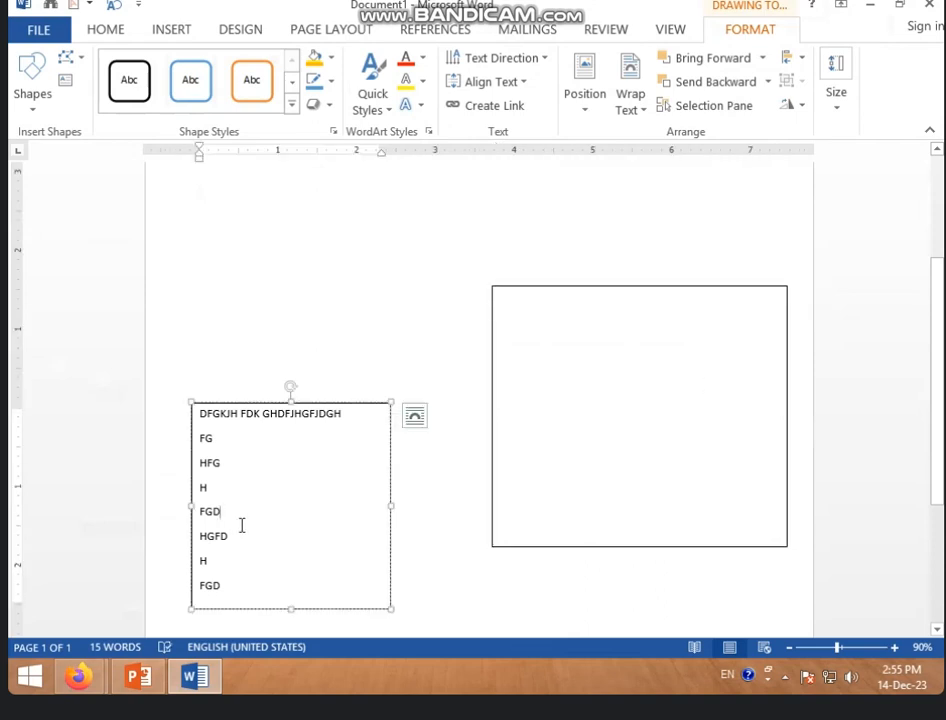
pyautogui.click(512, 107)
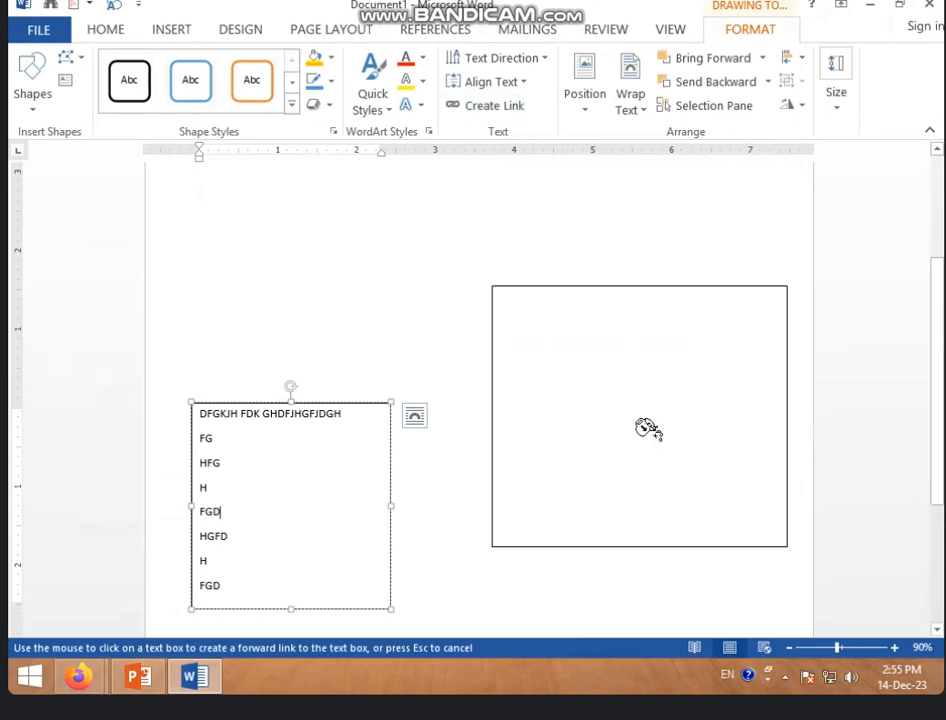
pyautogui.click(648, 429)
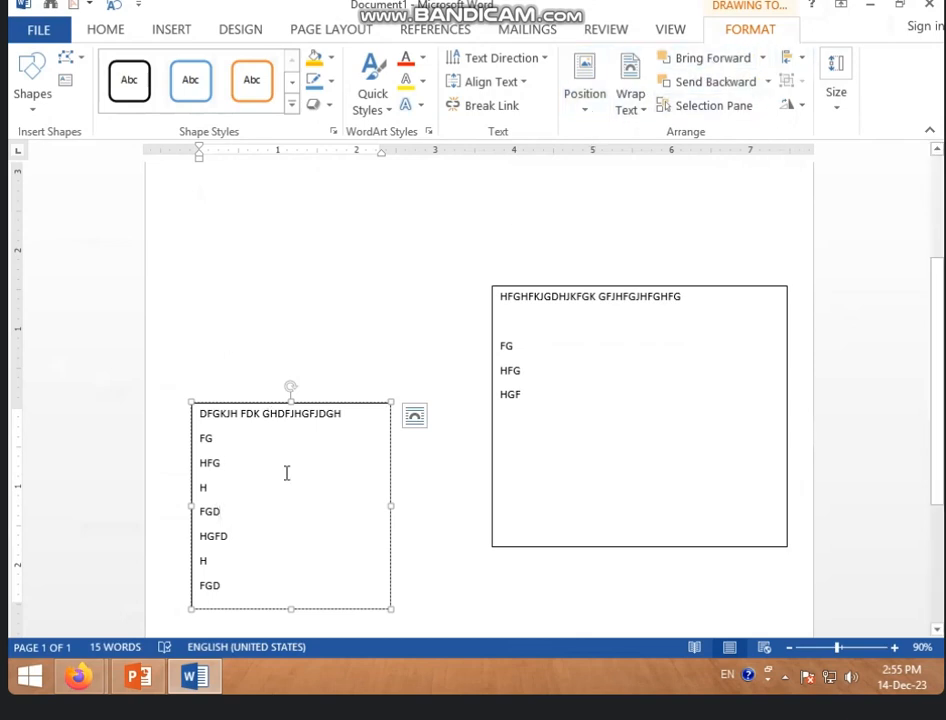
# Apply the intense blue shape style to the first text box and the intense green one to the linked box.
pyautogui.click(292, 104)
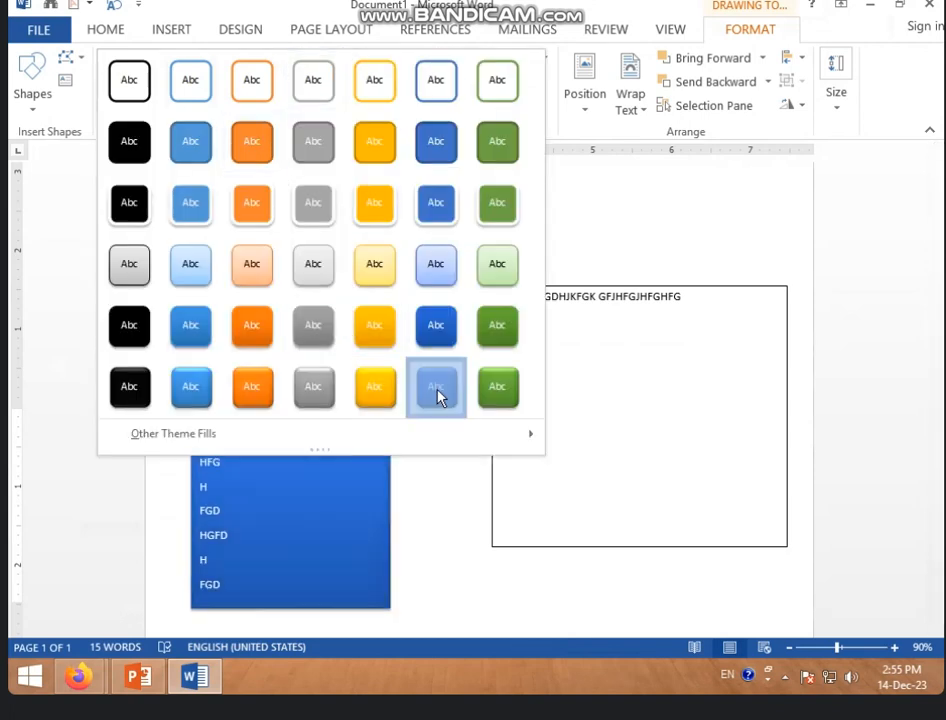
pyautogui.click(437, 397)
pyautogui.click(583, 418)
pyautogui.click(264, 80)
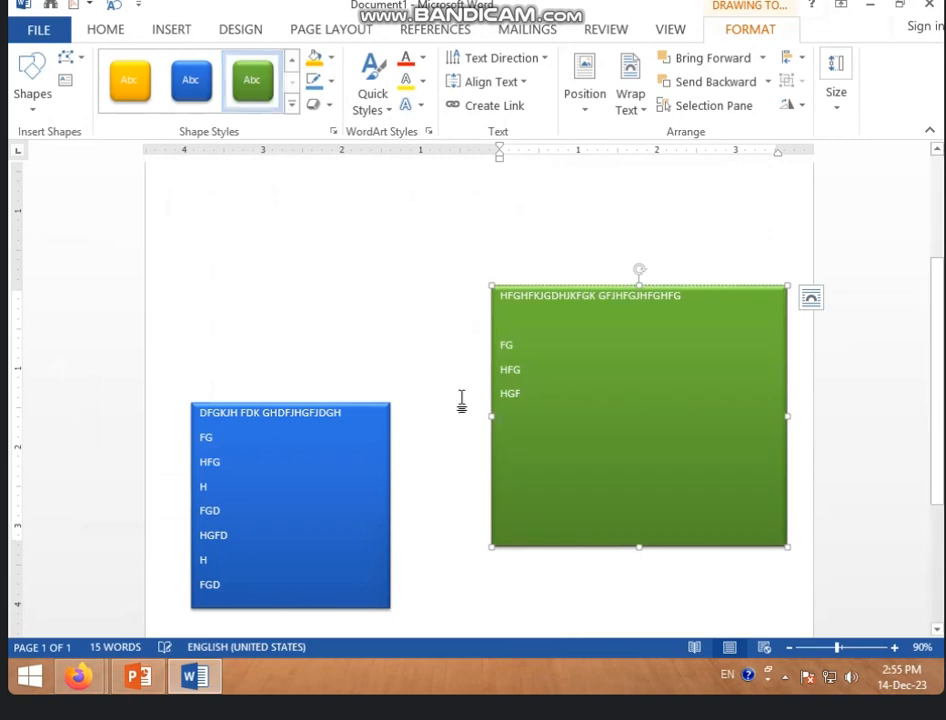
# Review the WordArt text effects and quick styles, then examine the linked boxes and the blue box's size settings.
pyautogui.click(422, 106)
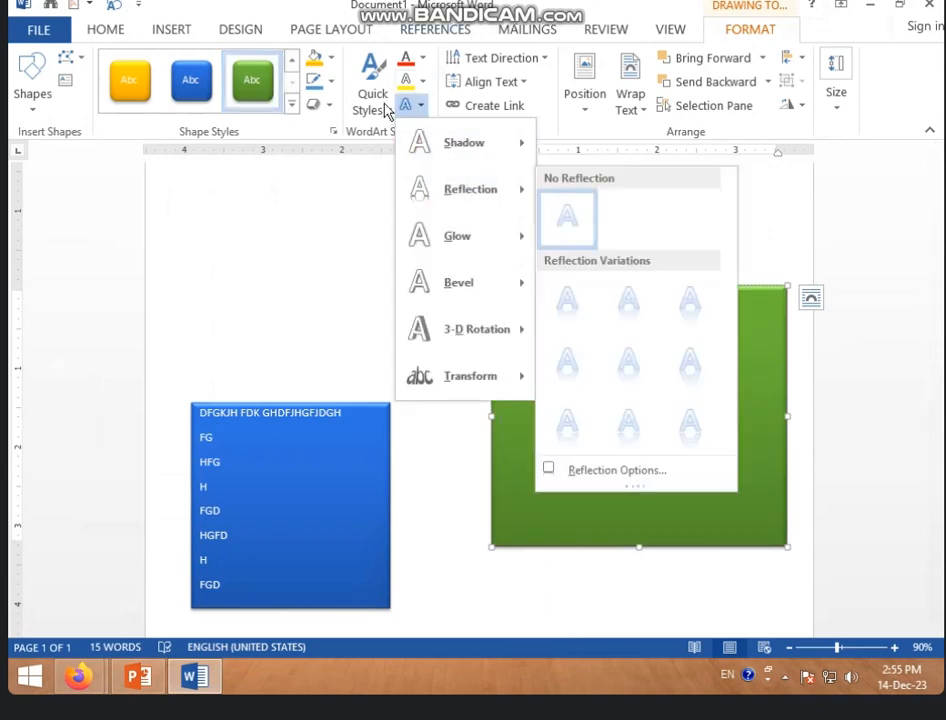
pyautogui.click(380, 100)
pyautogui.click(492, 290)
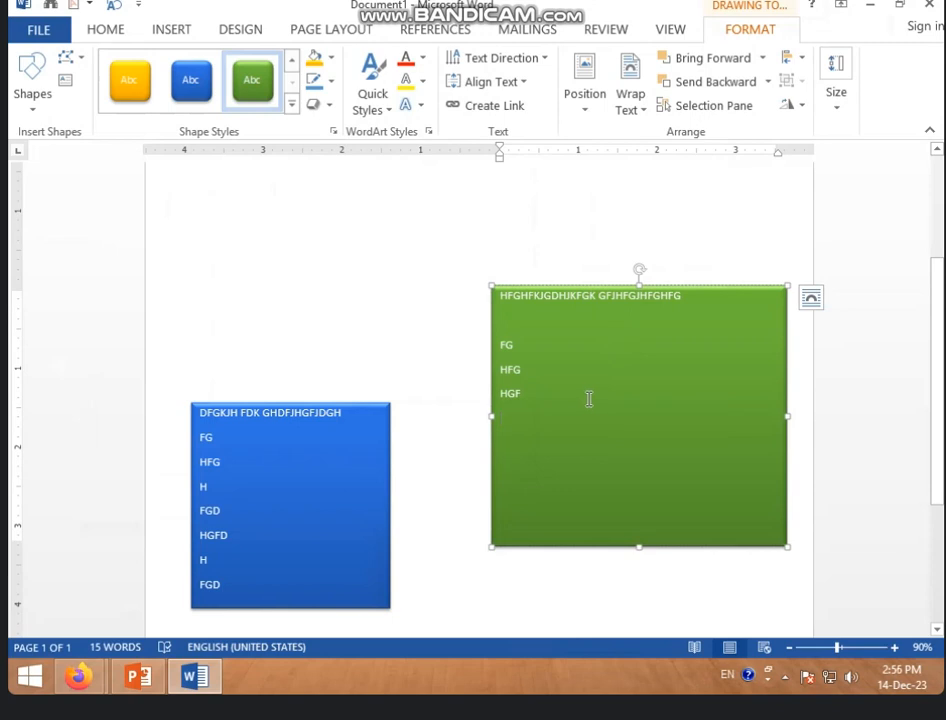
pyautogui.scroll(-3, 575, 414)
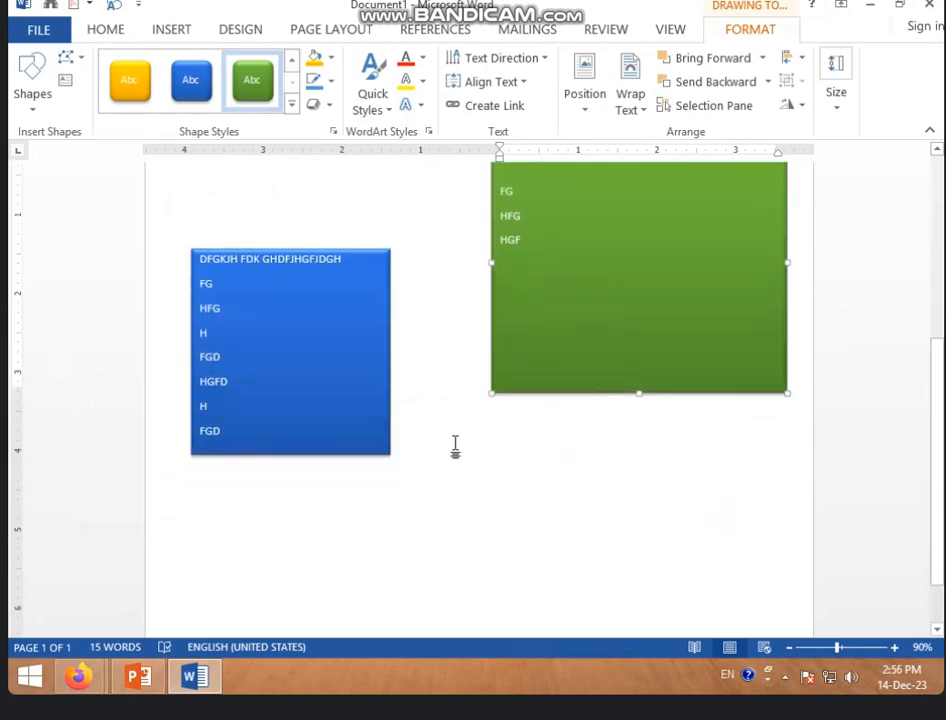
pyautogui.click(205, 262)
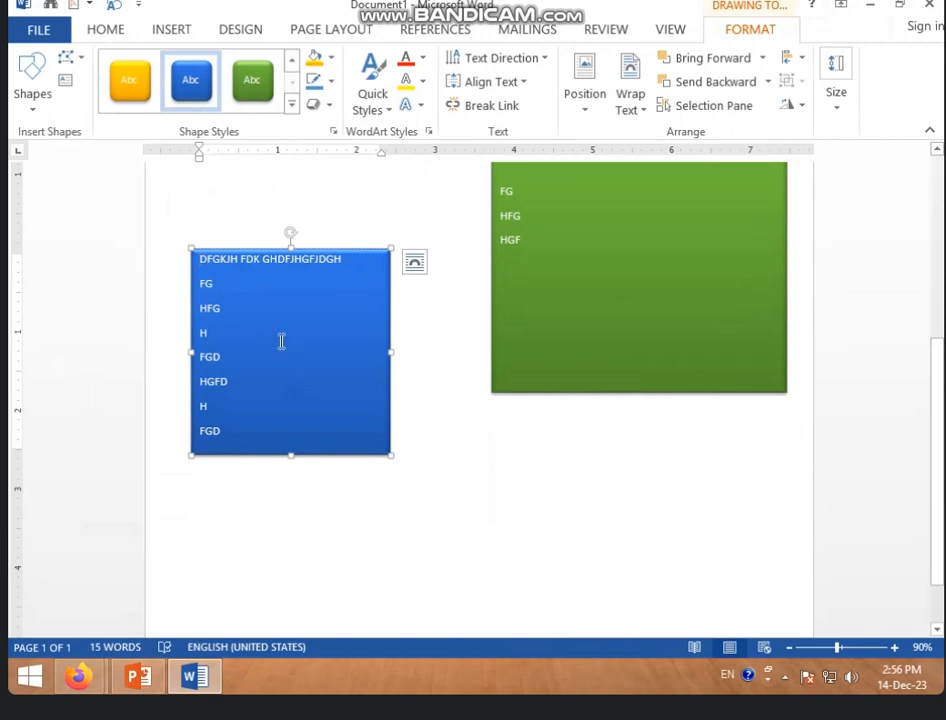
pyautogui.scroll(5, 281, 341)
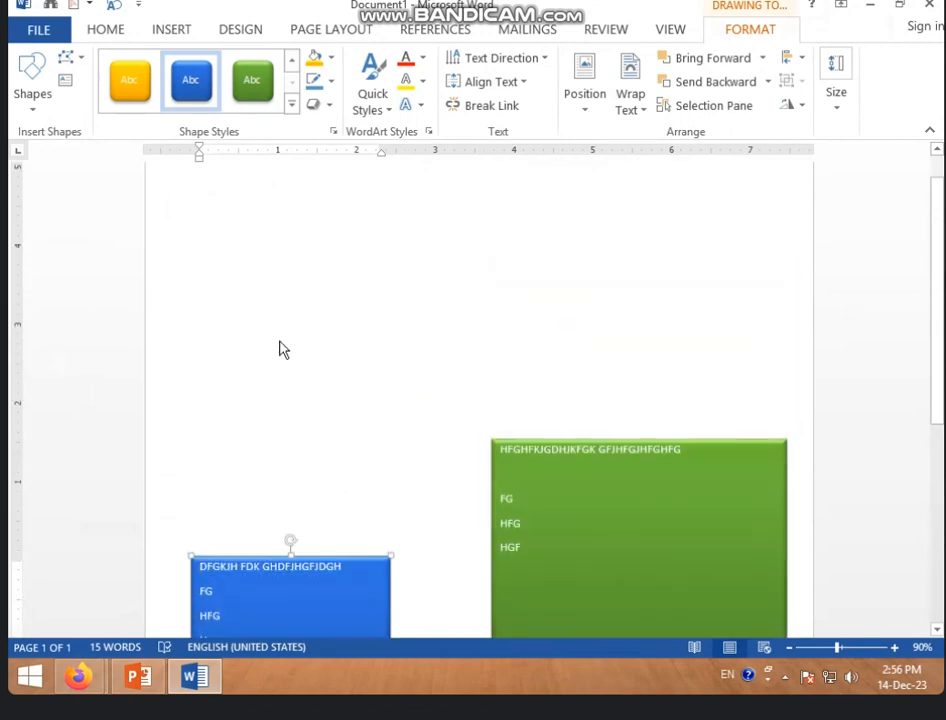
pyautogui.scroll(-2, 279, 341)
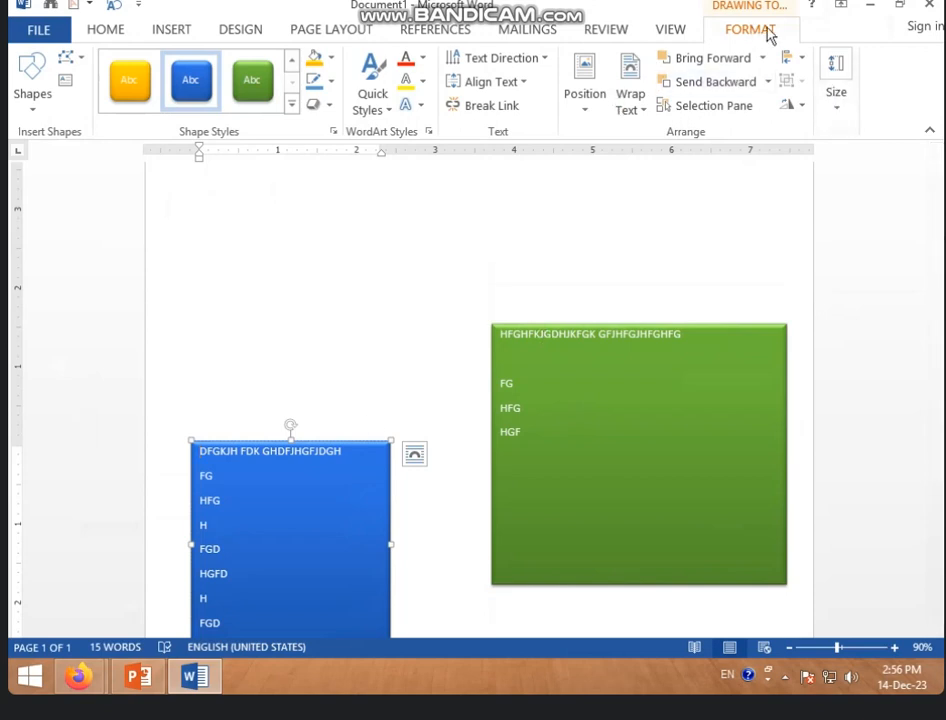
pyautogui.click(837, 97)
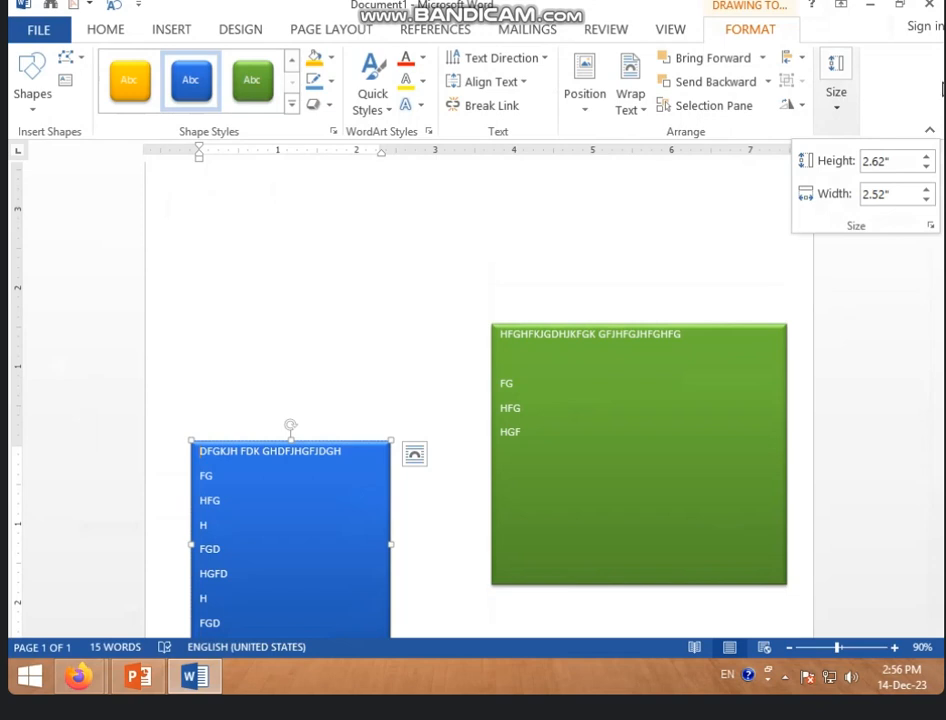
# Delete all the text flowing through the linked blue and green text boxes.
pyautogui.click(165, 31)
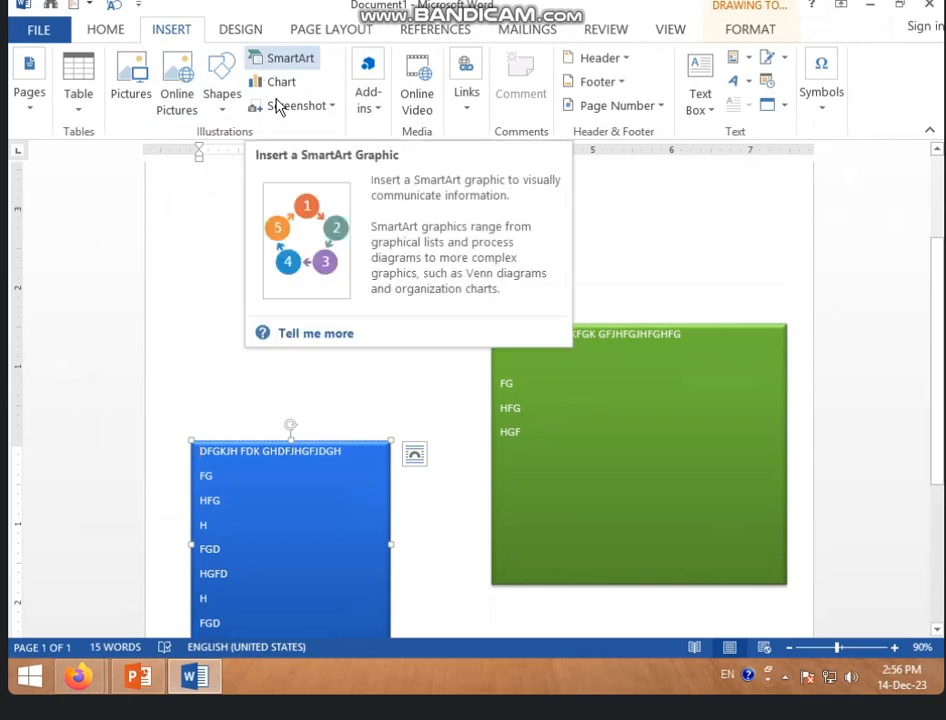
pyautogui.hotkey('ctrl', 'a')
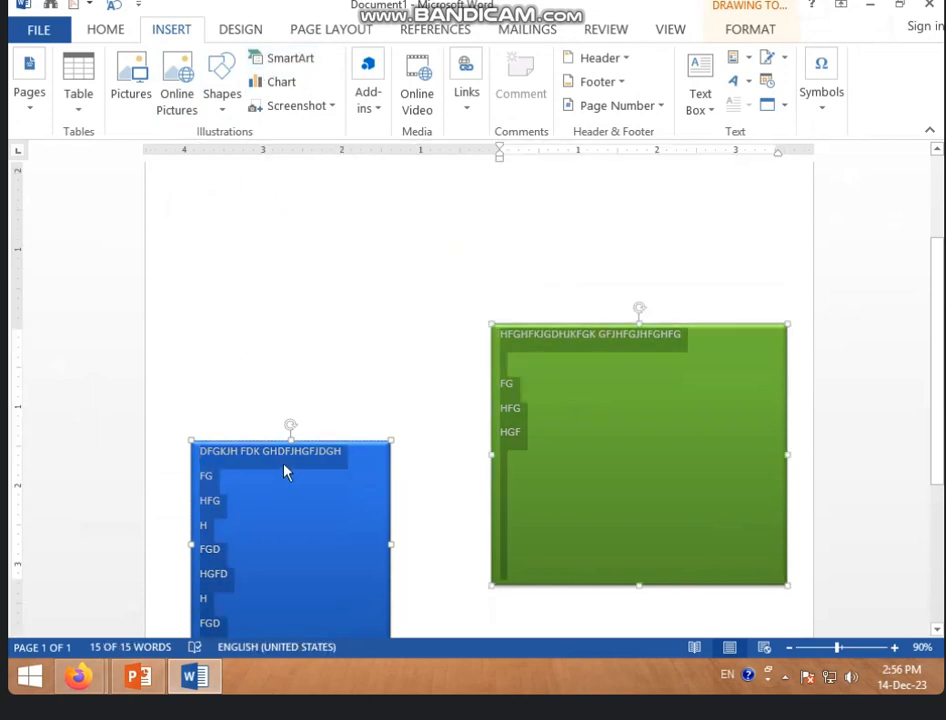
pyautogui.press('Delete')
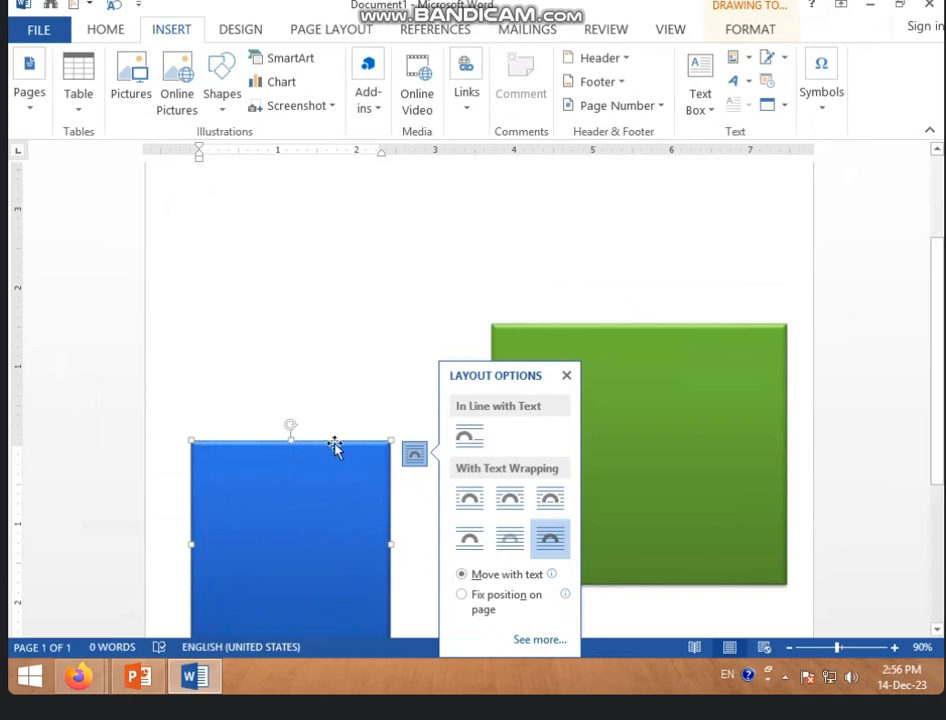
# Clear the page by deleting the empty blue box, the green box and the leftover empty frame near the top.
pyautogui.doubleClick(345, 452)
pyautogui.click(566, 375)
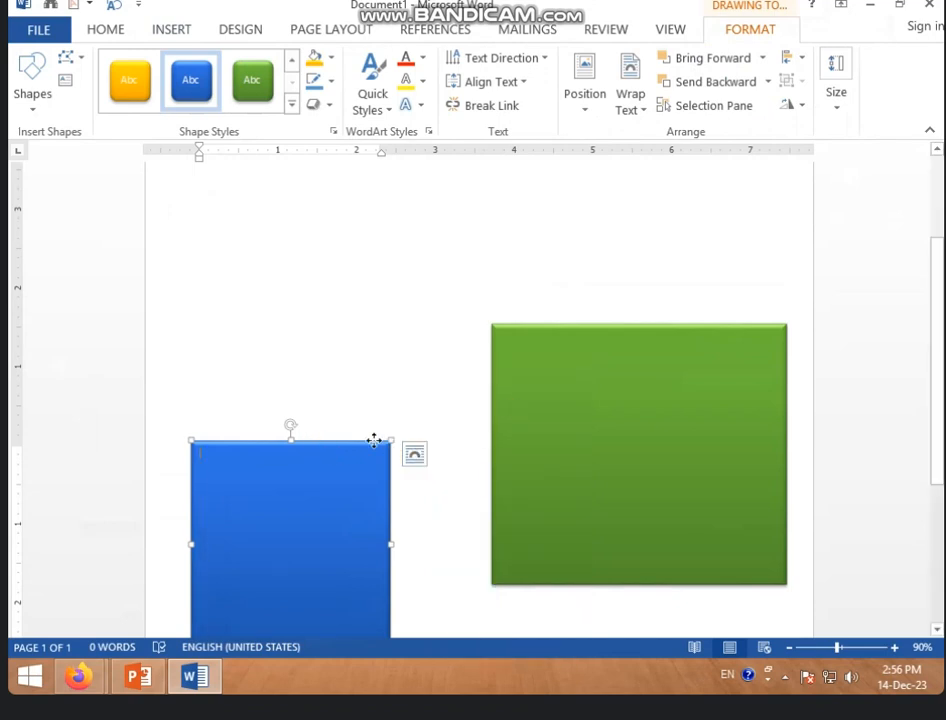
pyautogui.press('Delete')
pyautogui.click(564, 372)
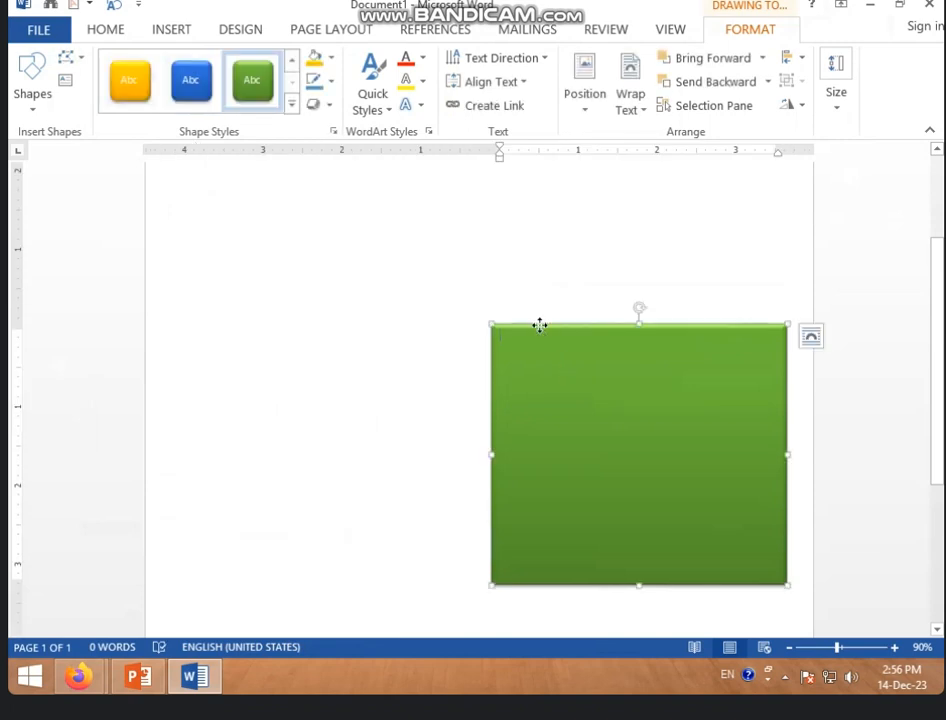
pyautogui.click(540, 325)
pyautogui.press('Delete')
pyautogui.click(294, 192)
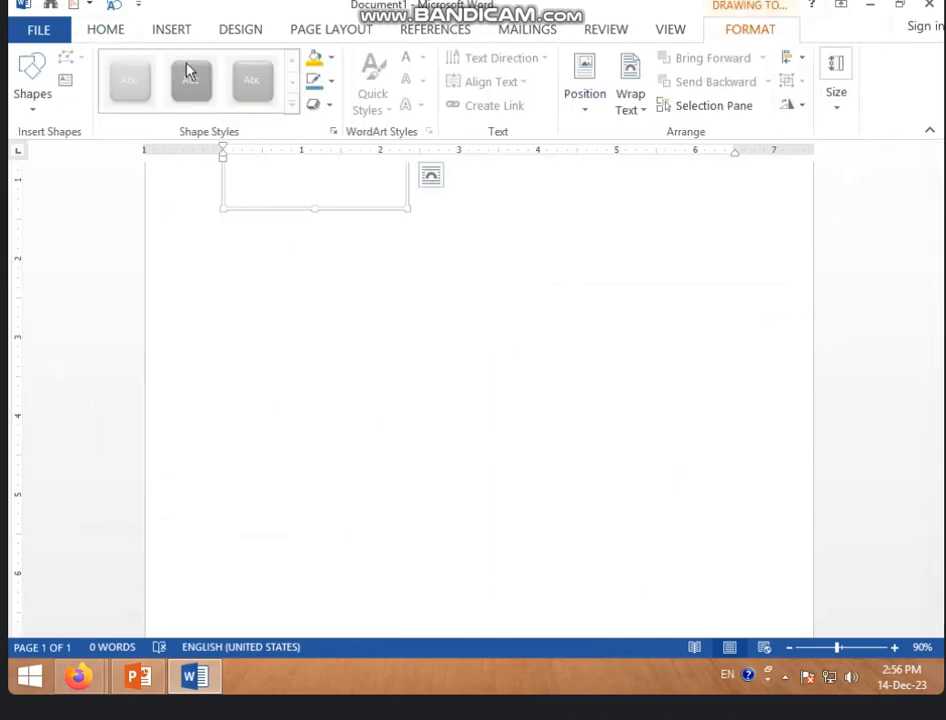
pyautogui.press('Delete')
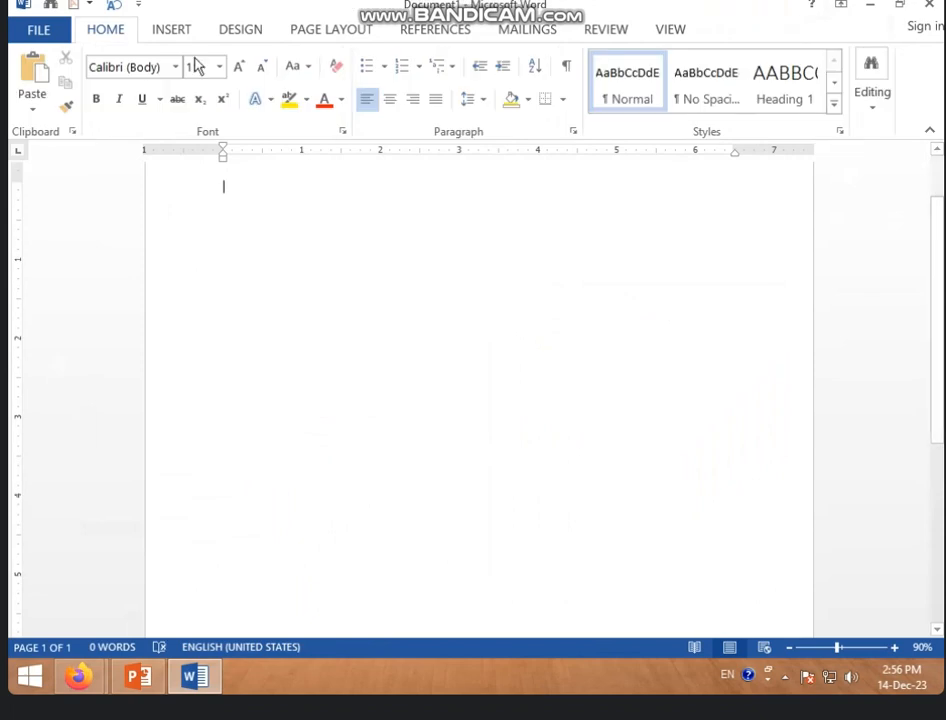
# Open the SmartArt graphic chooser and browse the List, Process, Cycle, Picture, Pyramid and Matrix categories.
pyautogui.click(184, 31)
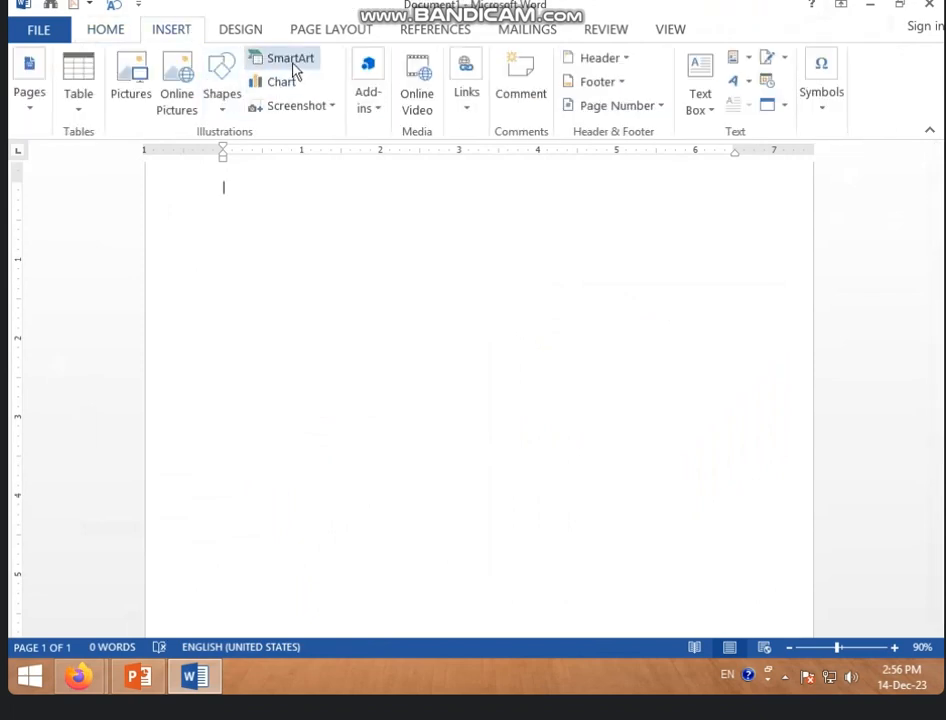
pyautogui.click(291, 62)
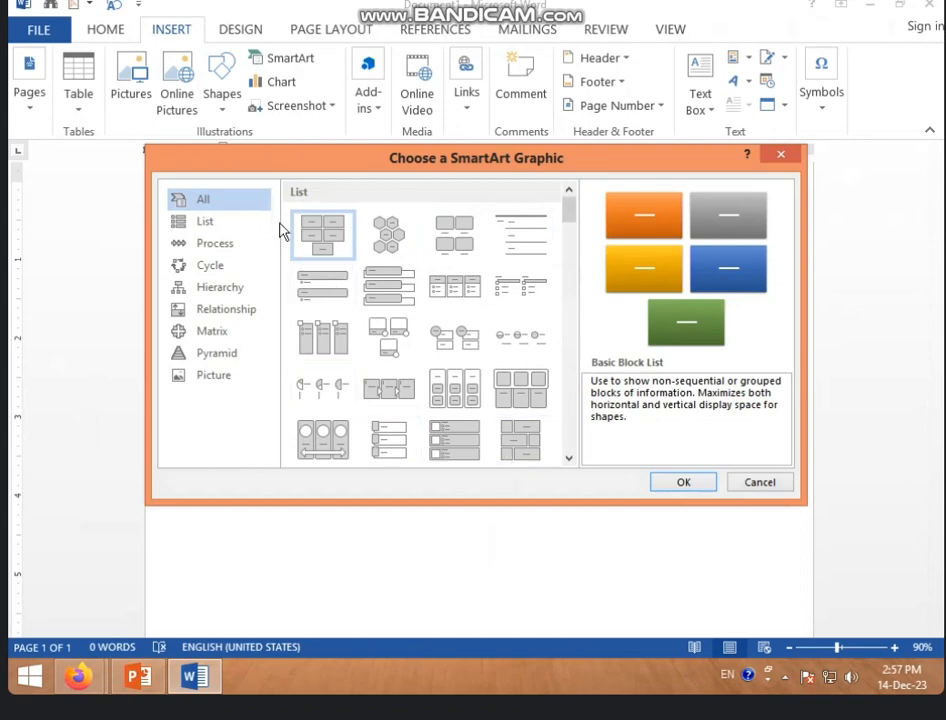
pyautogui.click(240, 229)
pyautogui.click(229, 245)
pyautogui.click(230, 266)
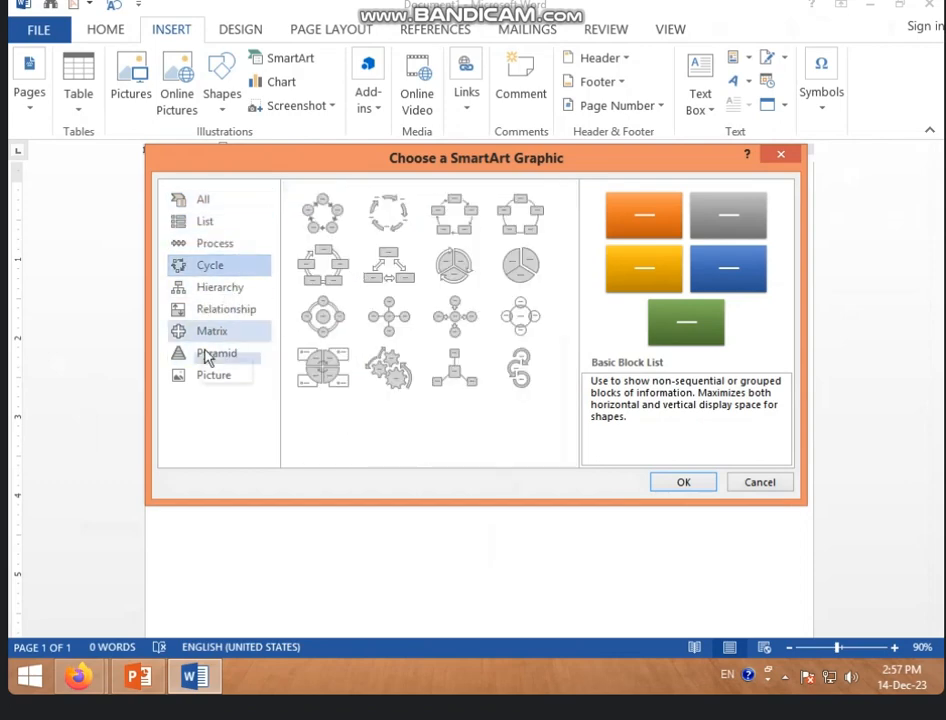
pyautogui.click(219, 378)
pyautogui.click(219, 356)
pyautogui.click(222, 334)
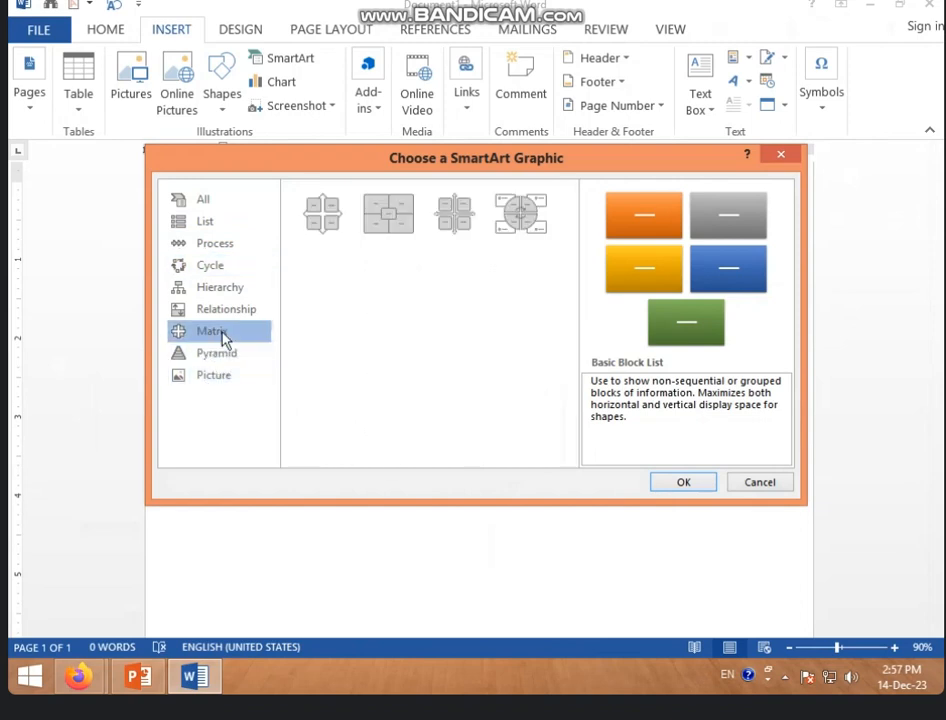
pyautogui.click(227, 248)
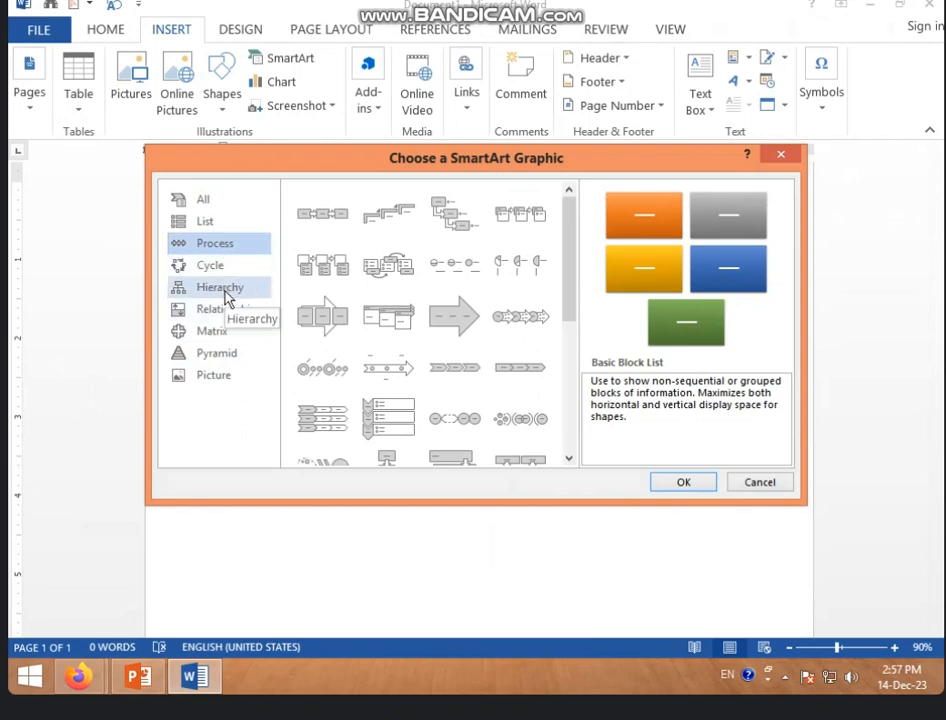
# Choose the Hierarchy layout from the Hierarchy category for the new SmartArt graphic.
pyautogui.click(224, 289)
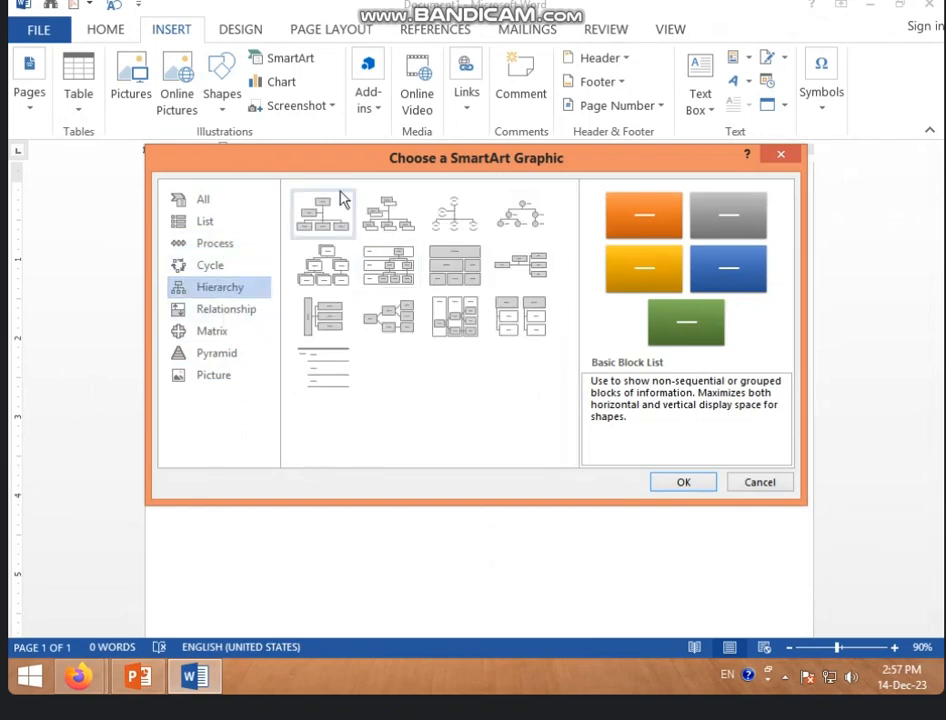
pyautogui.click(330, 272)
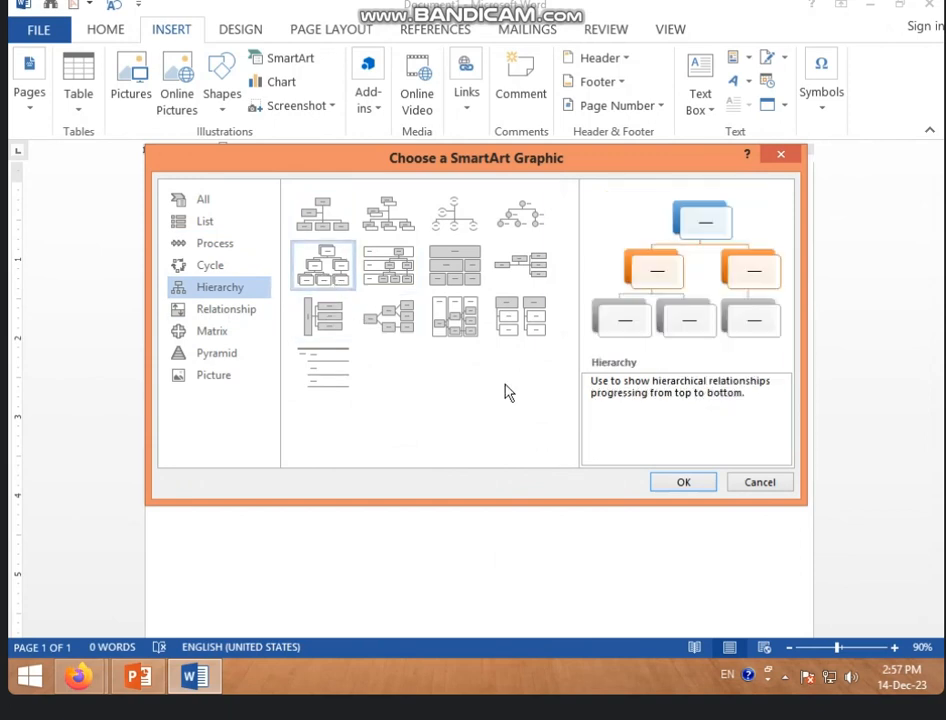